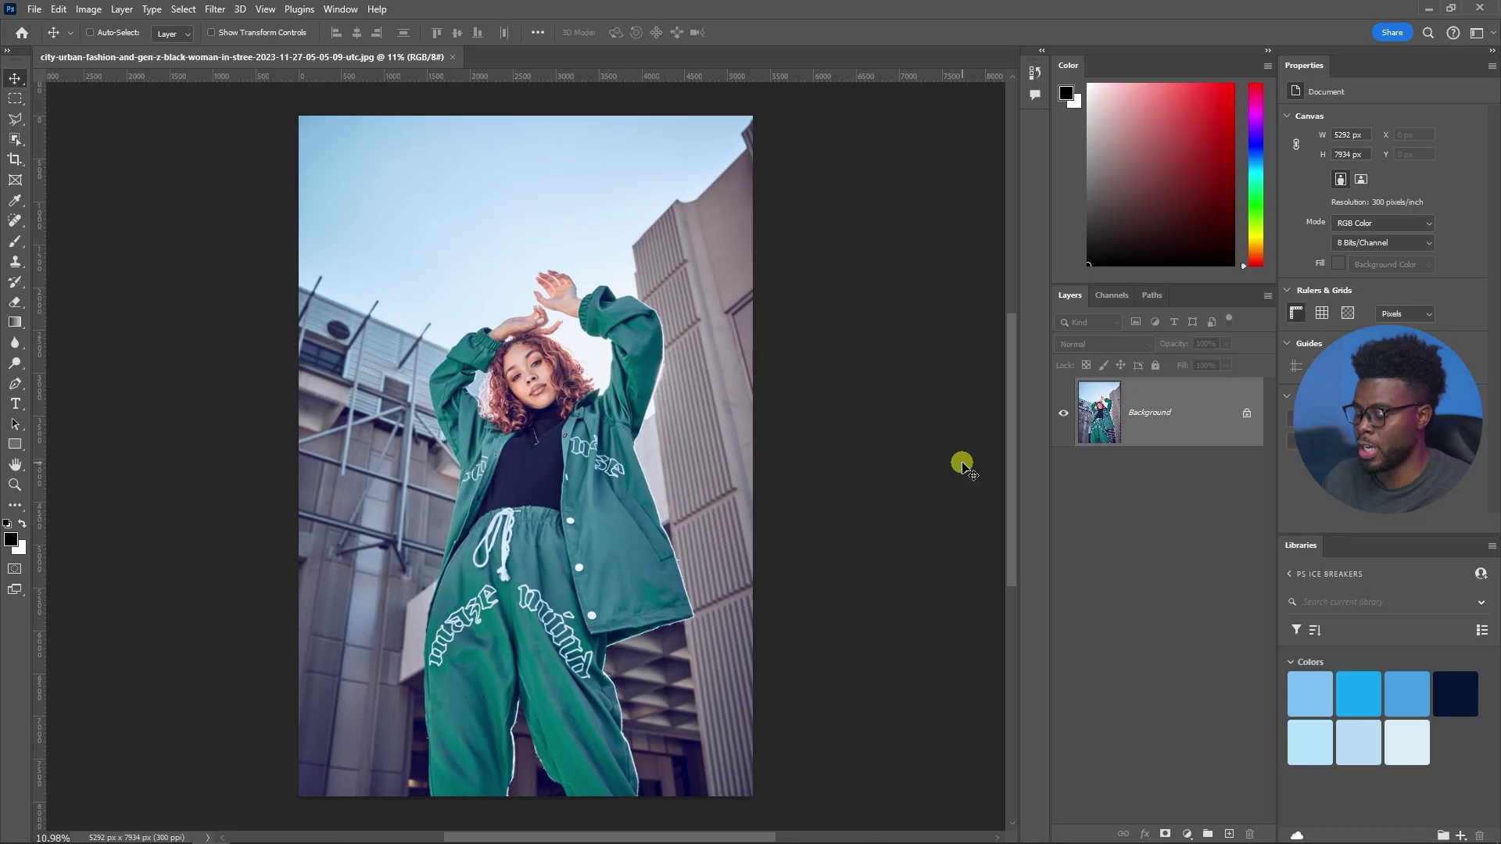
Duplicate the background photo into Layer 1 and convert Layer 1 to a smart object
key(ctrl+j)
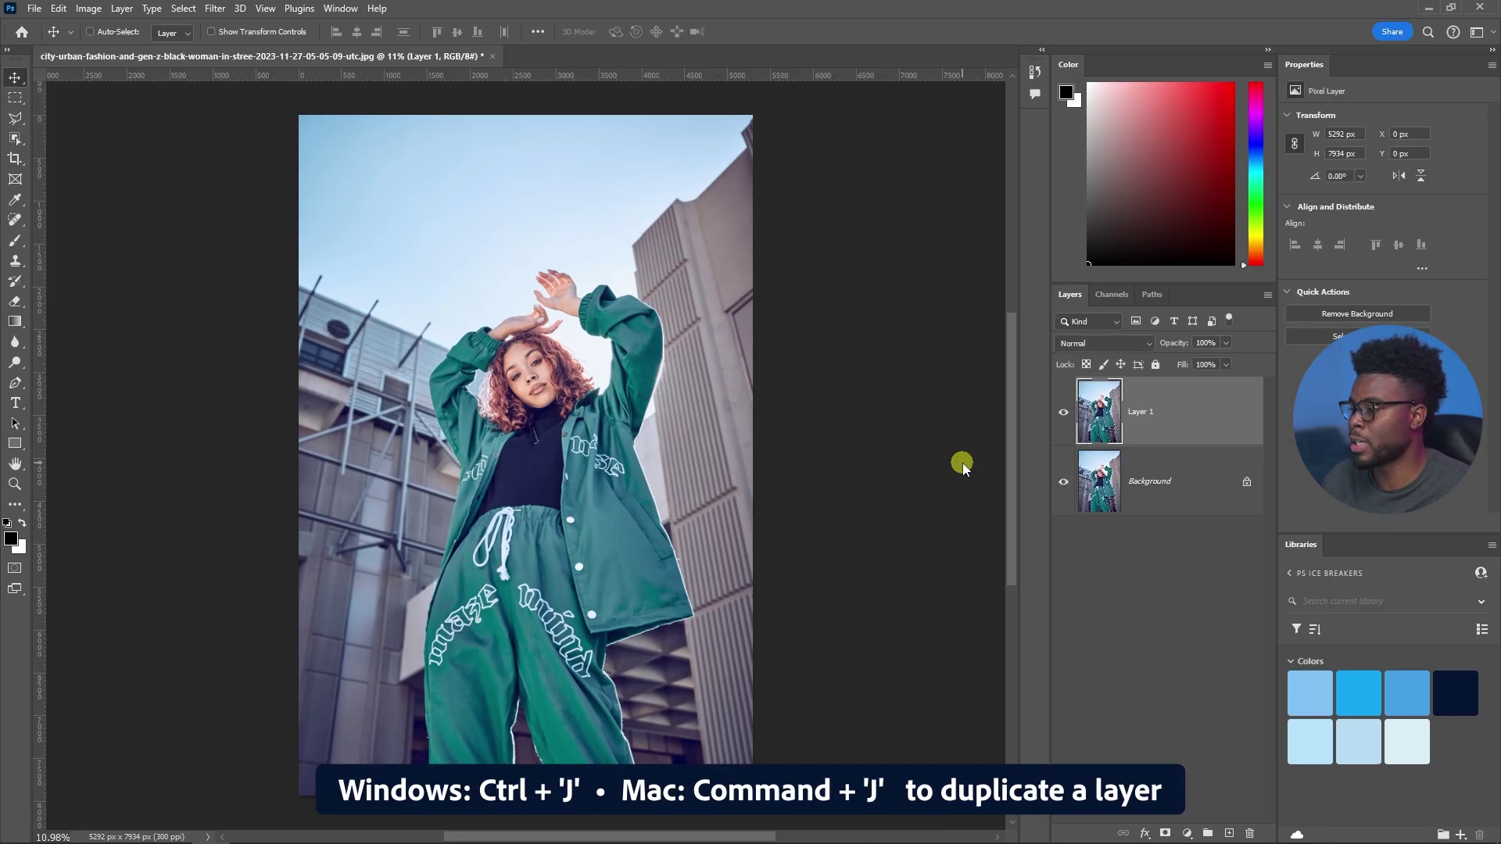
right_click(1169, 414)
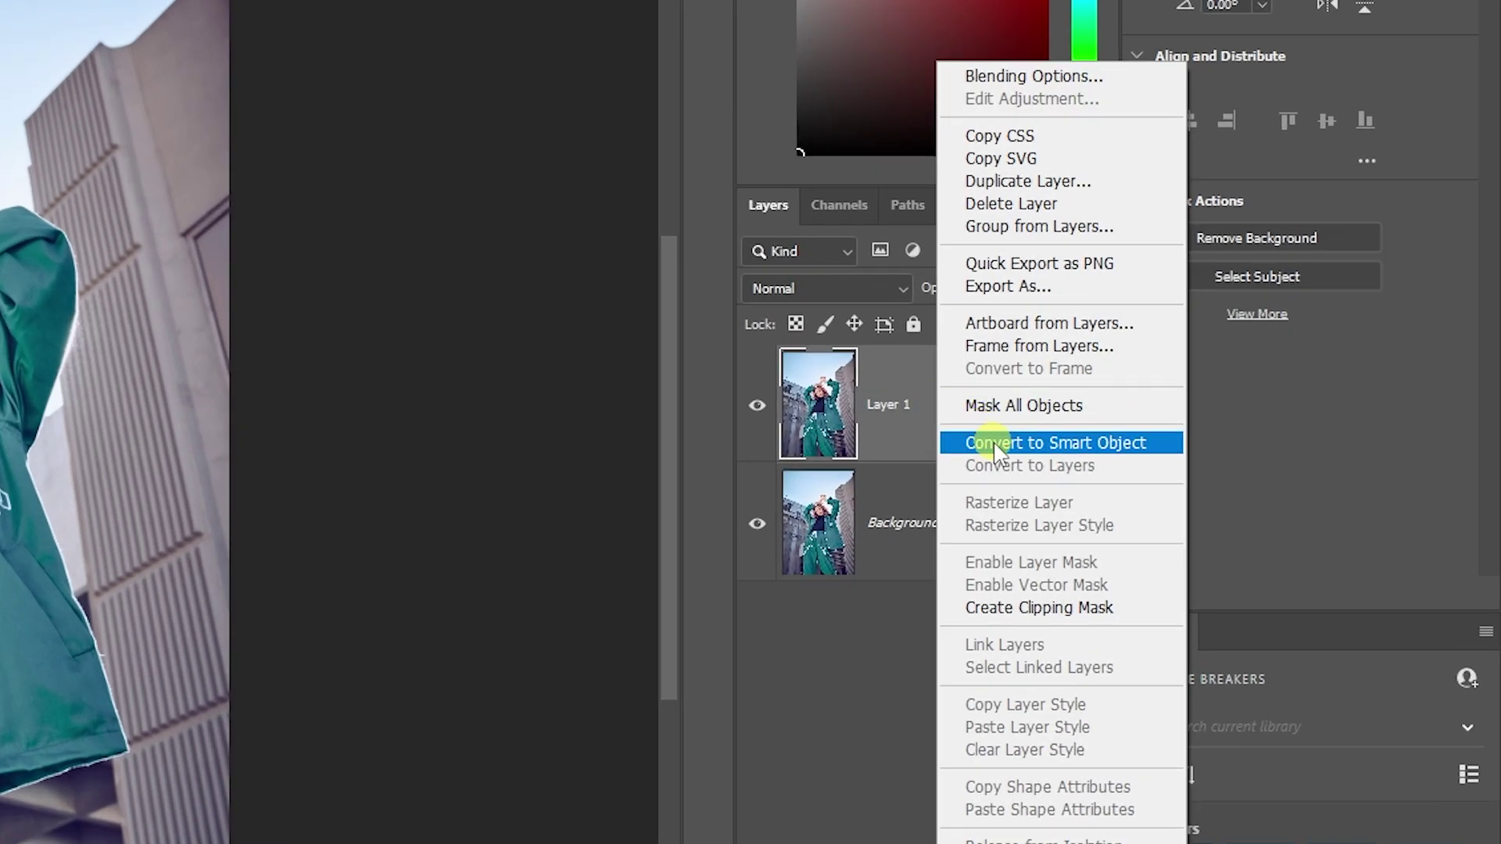
click(995, 444)
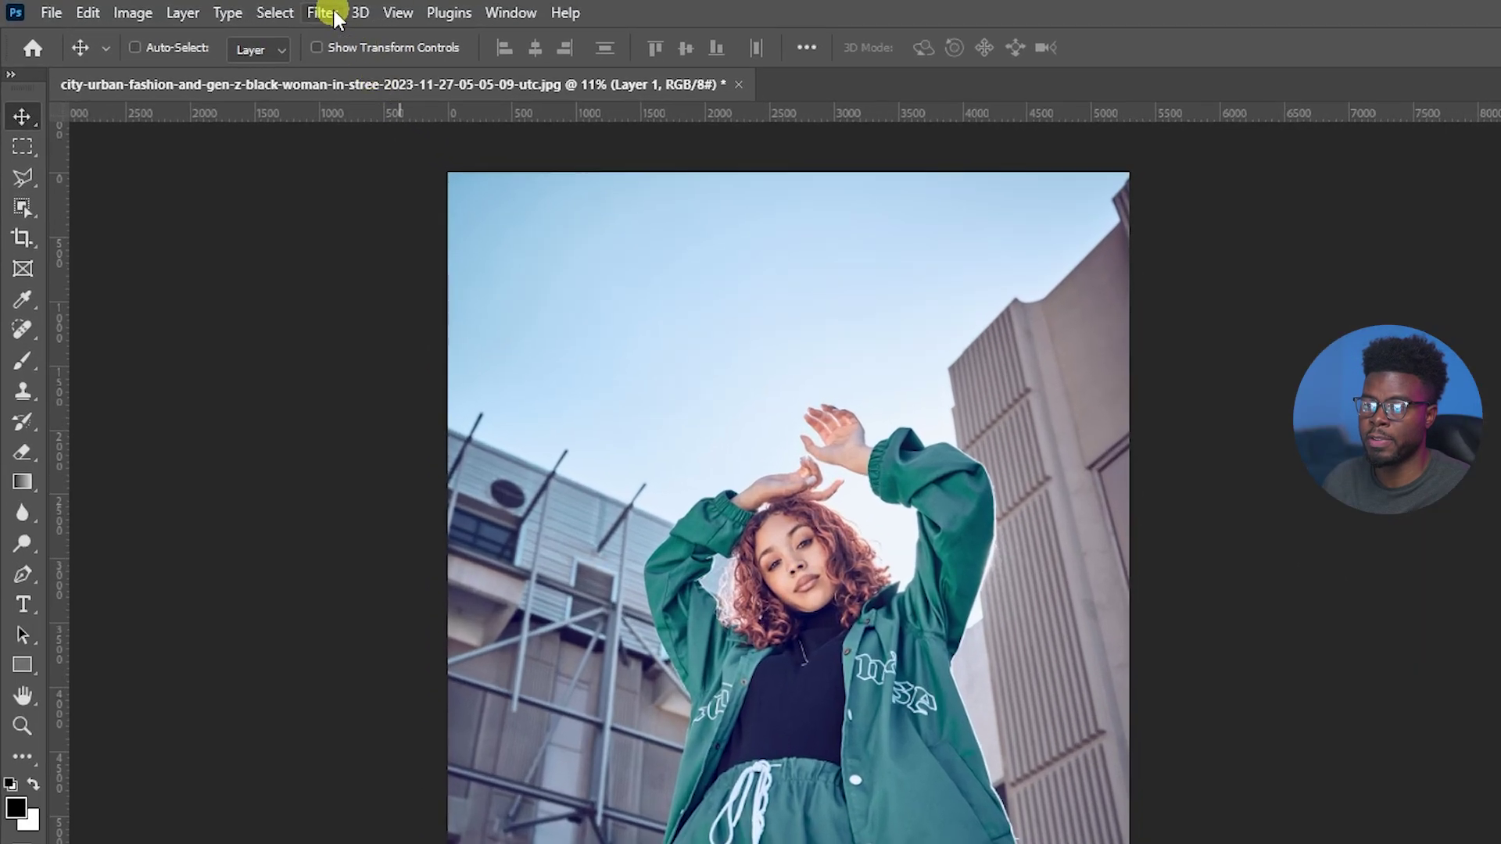
Open the Camera Raw Filter on Layer 1 with Shift+Ctrl+A and expand it to full screen
click(222, 9)
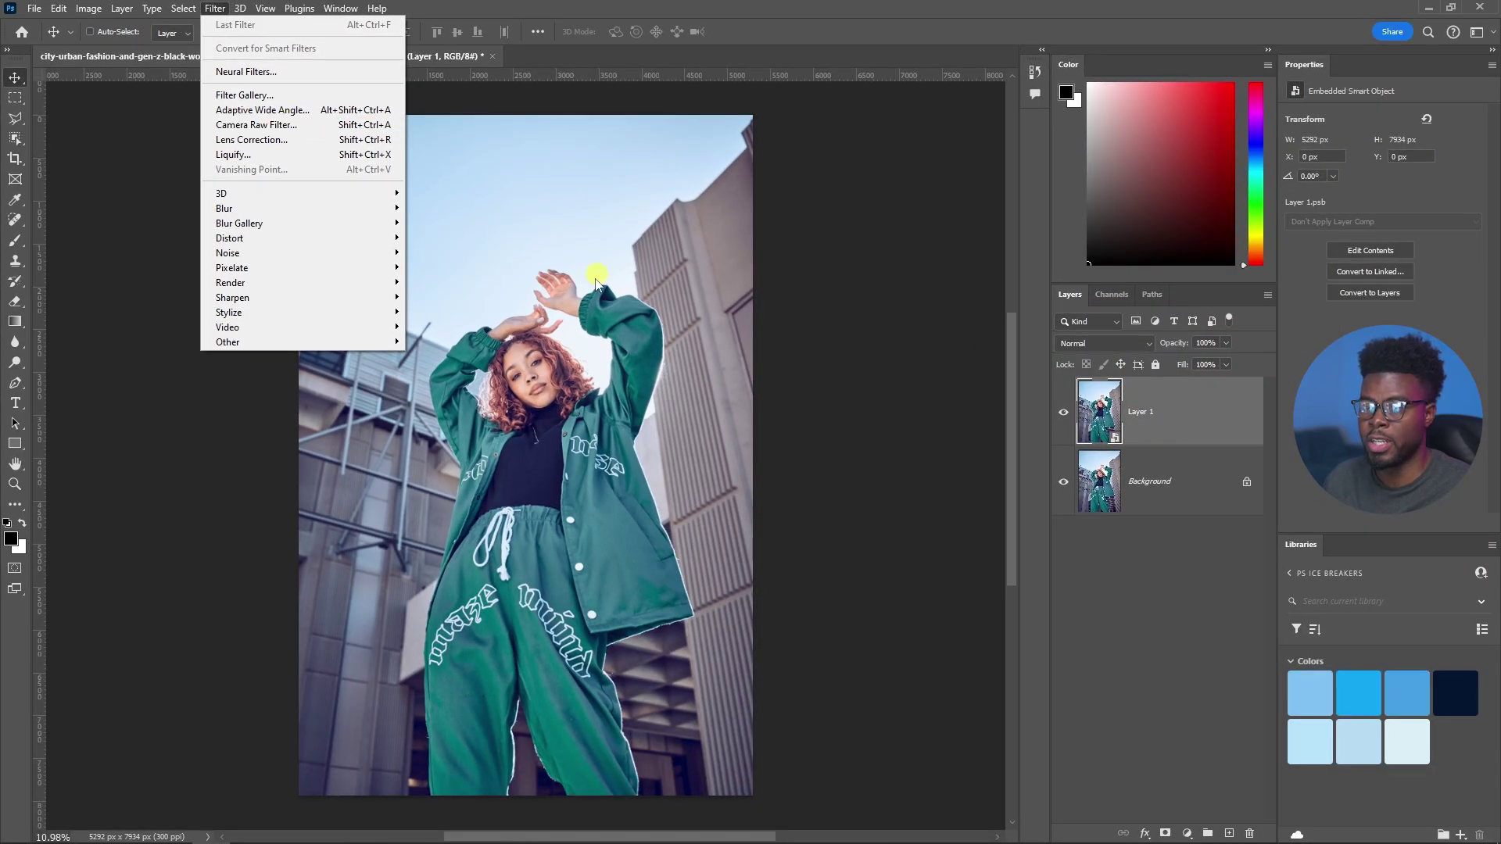
click(584, 299)
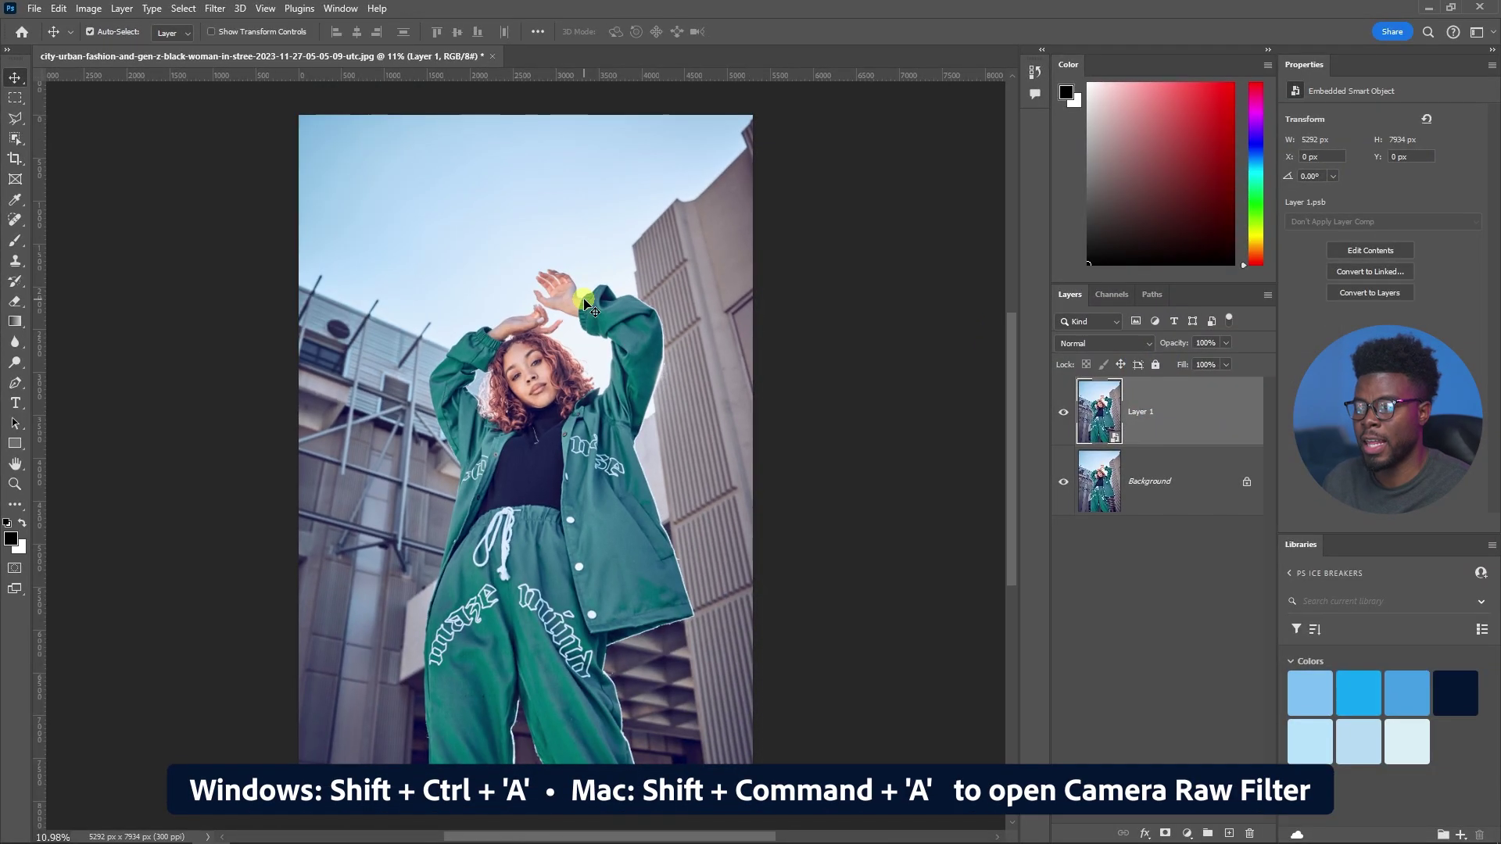
key(ctrl+shift+a)
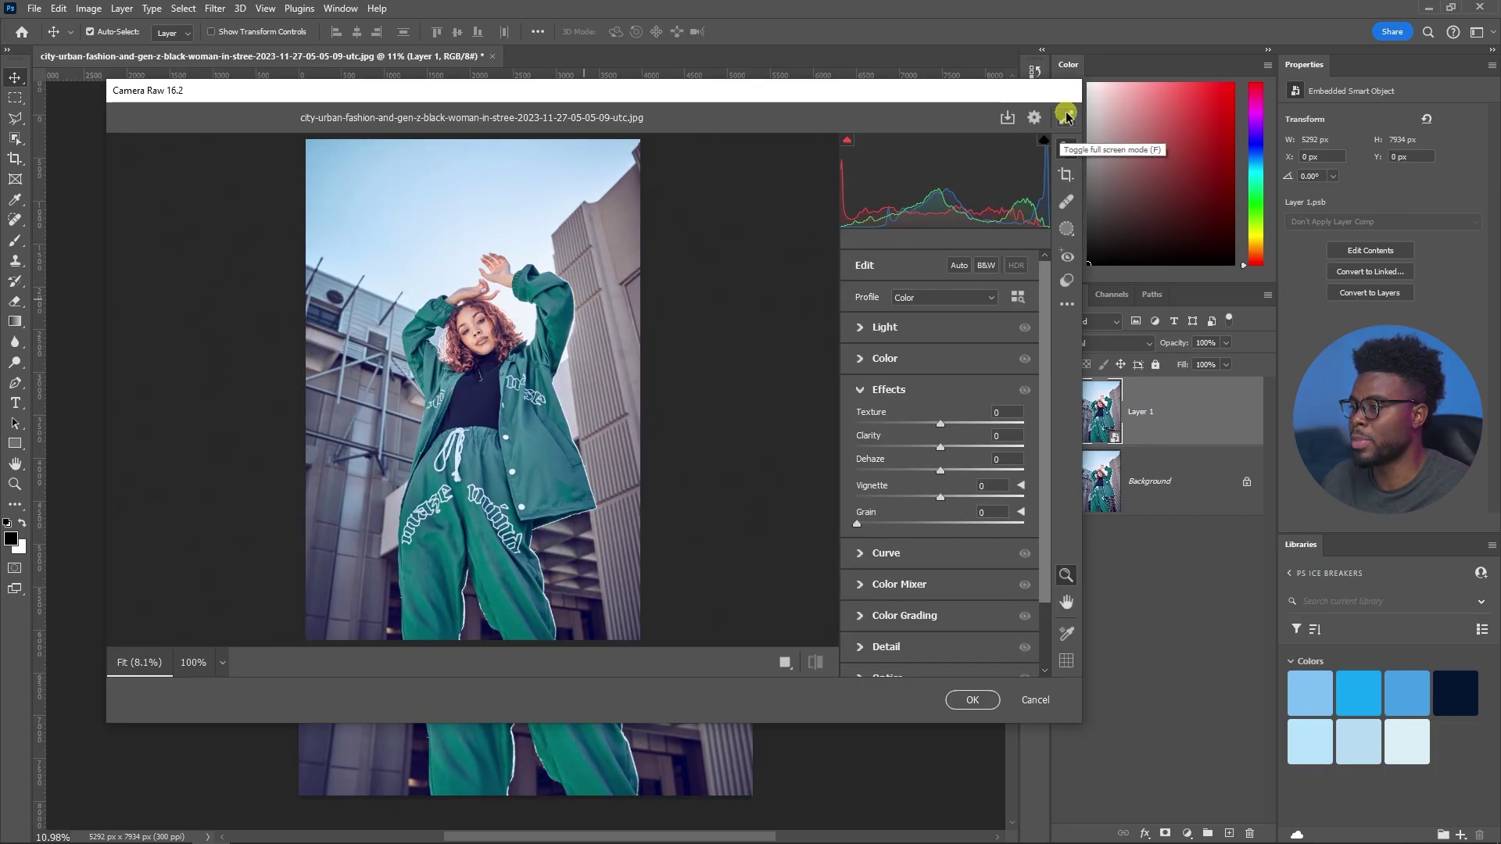
click(1067, 114)
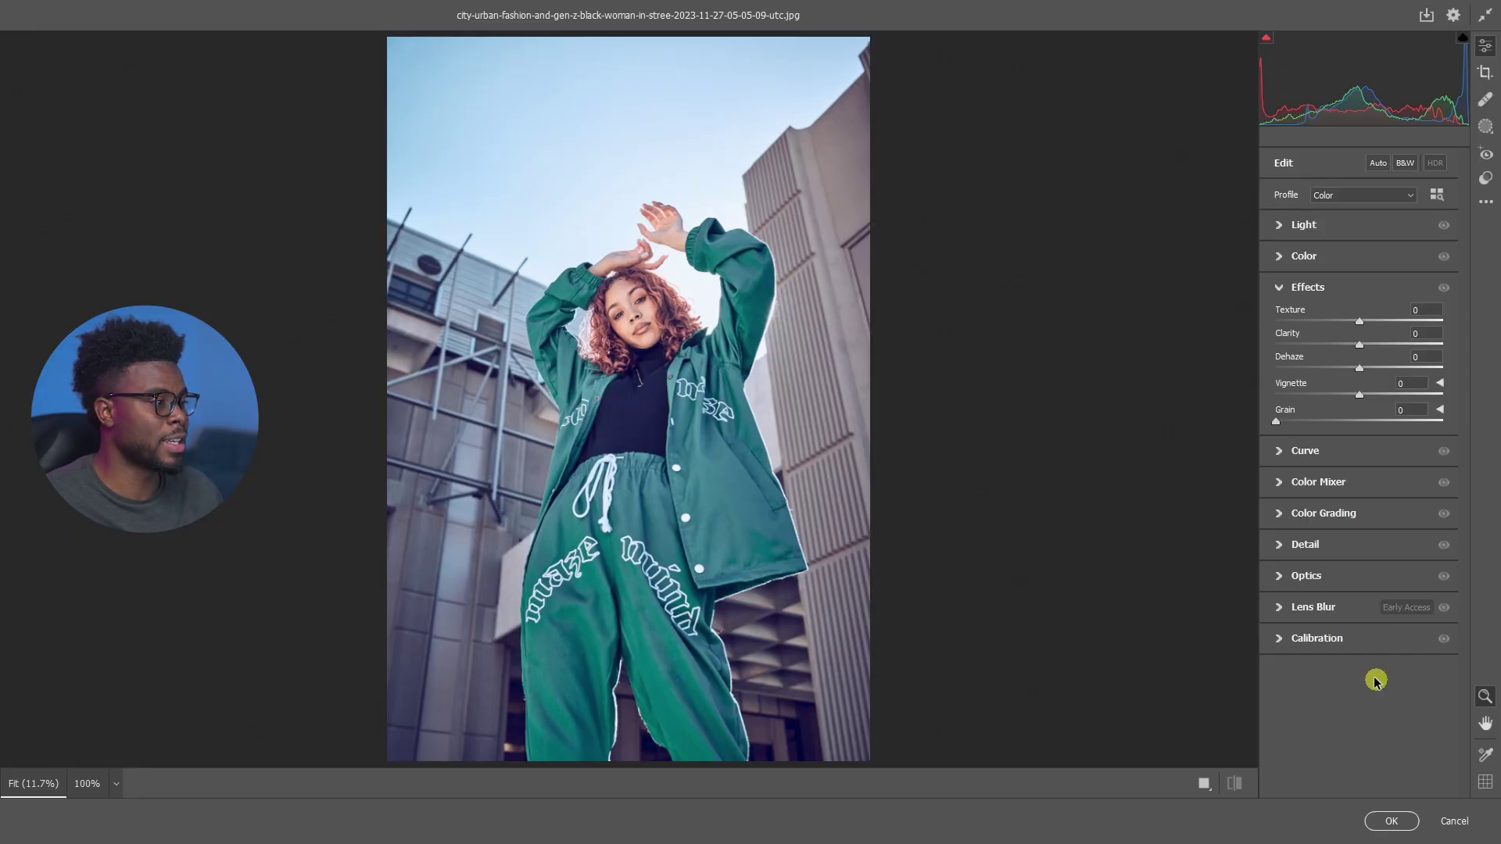
In the Light panel, set Contrast to +44, Highlights to -100 and Blacks to -42
click(1280, 227)
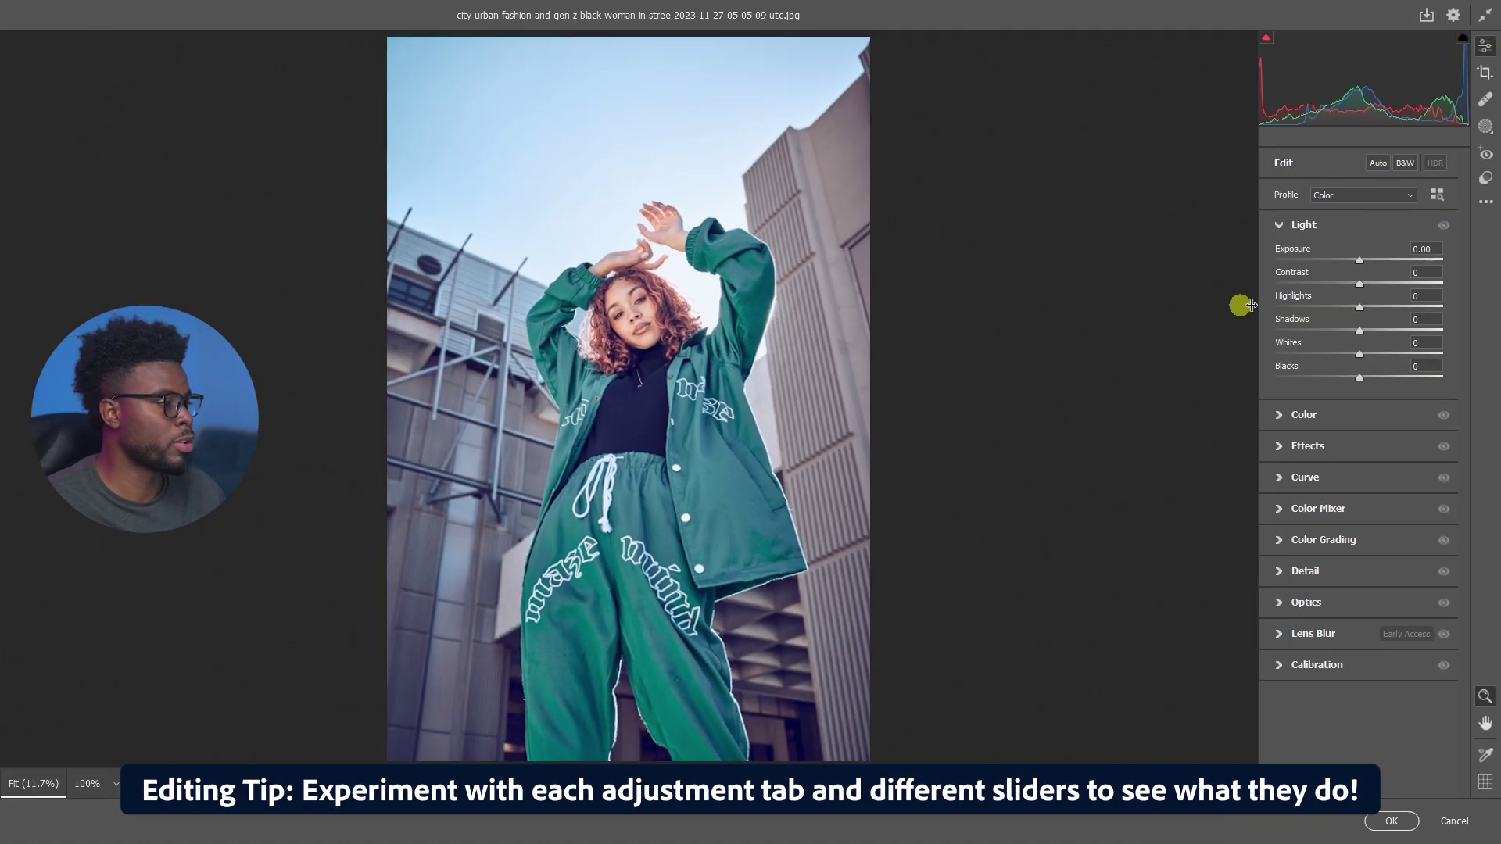
drag(1359, 283, 1393, 284)
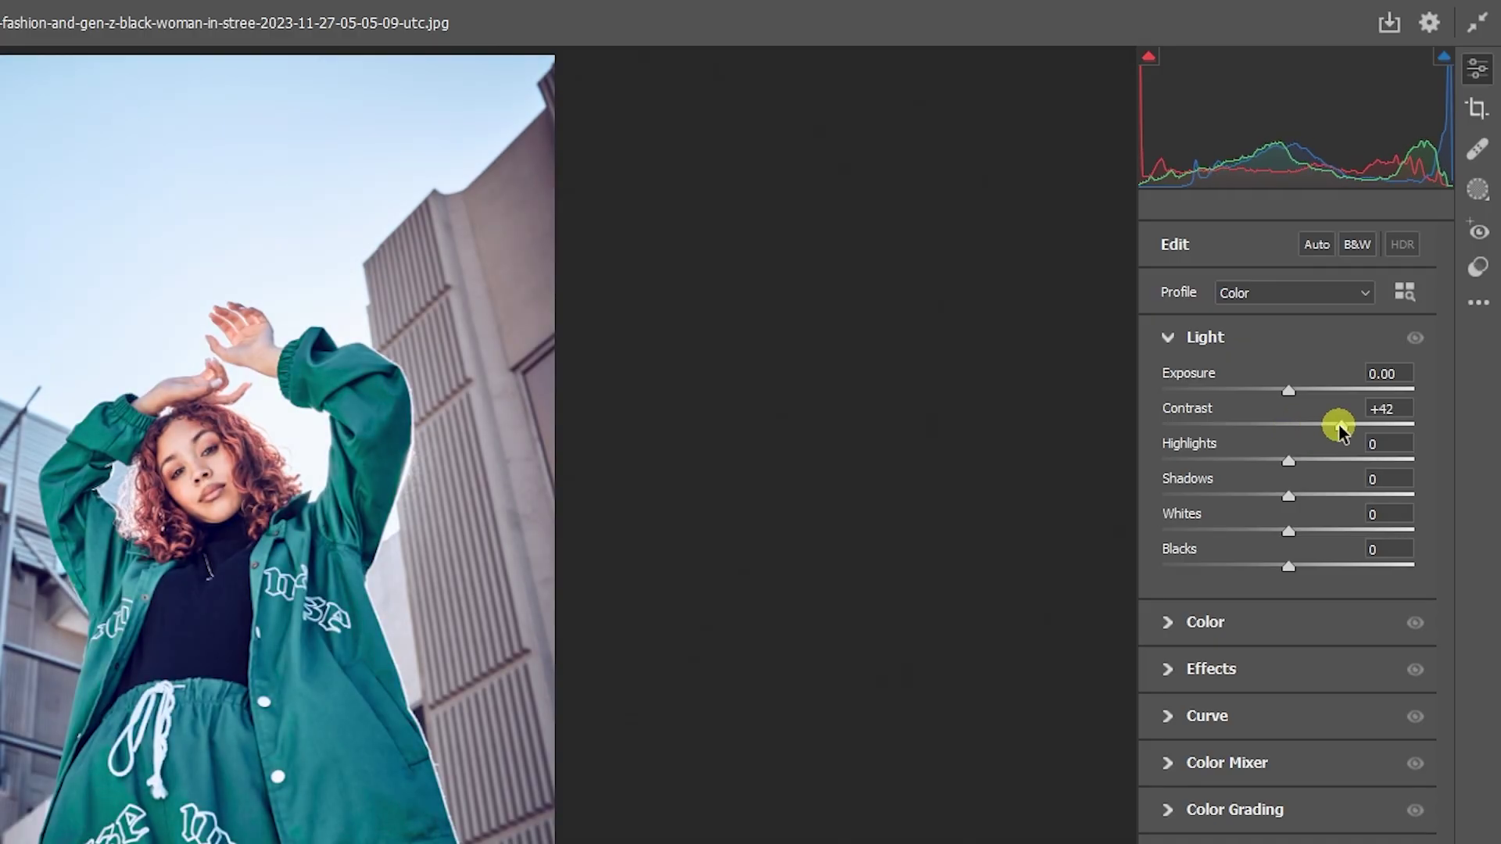
drag(1340, 429, 1343, 430)
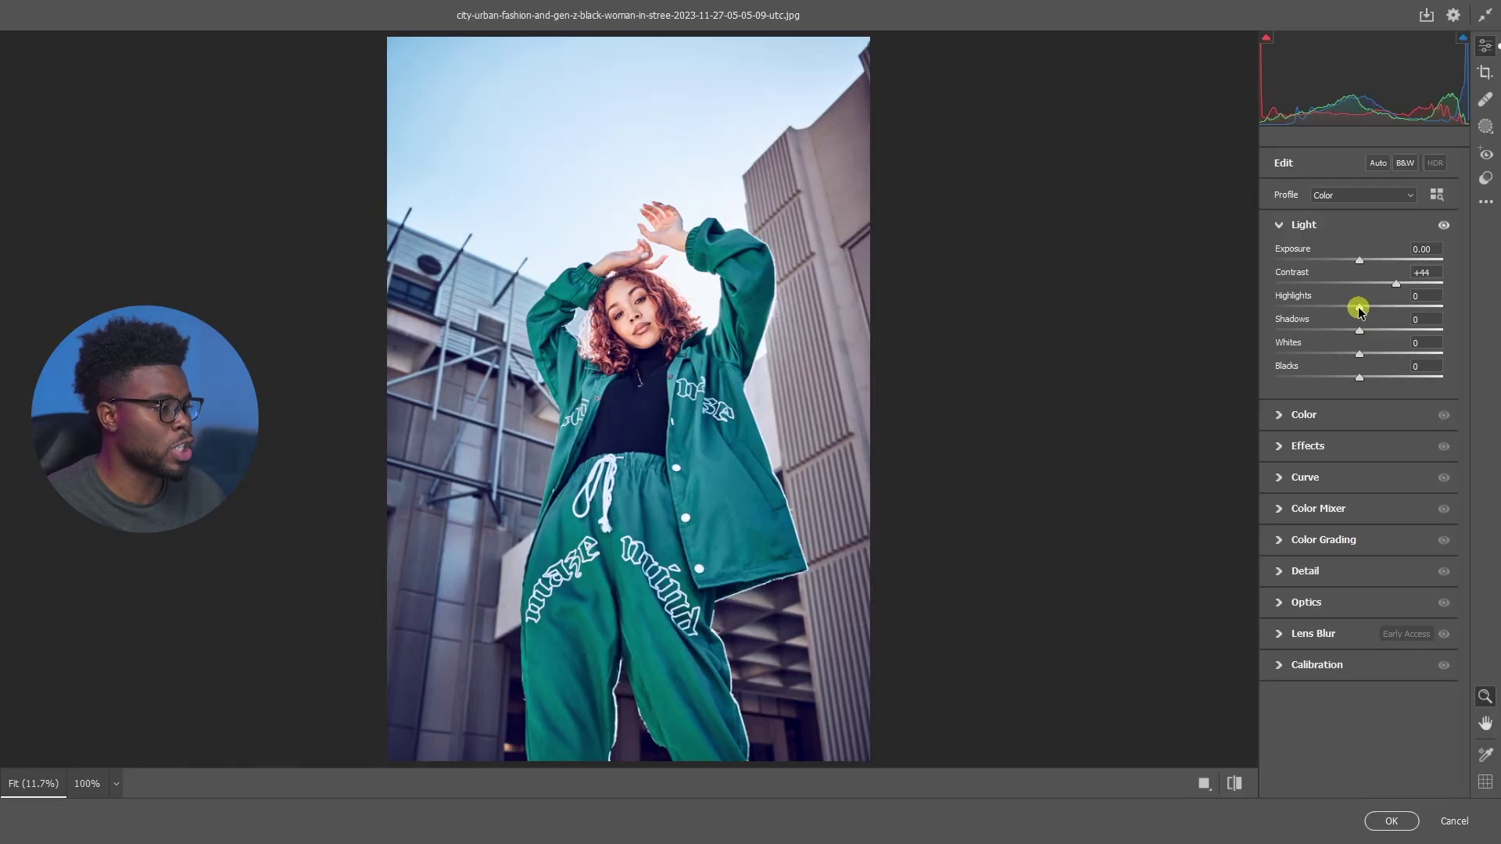
drag(1346, 309, 1264, 310)
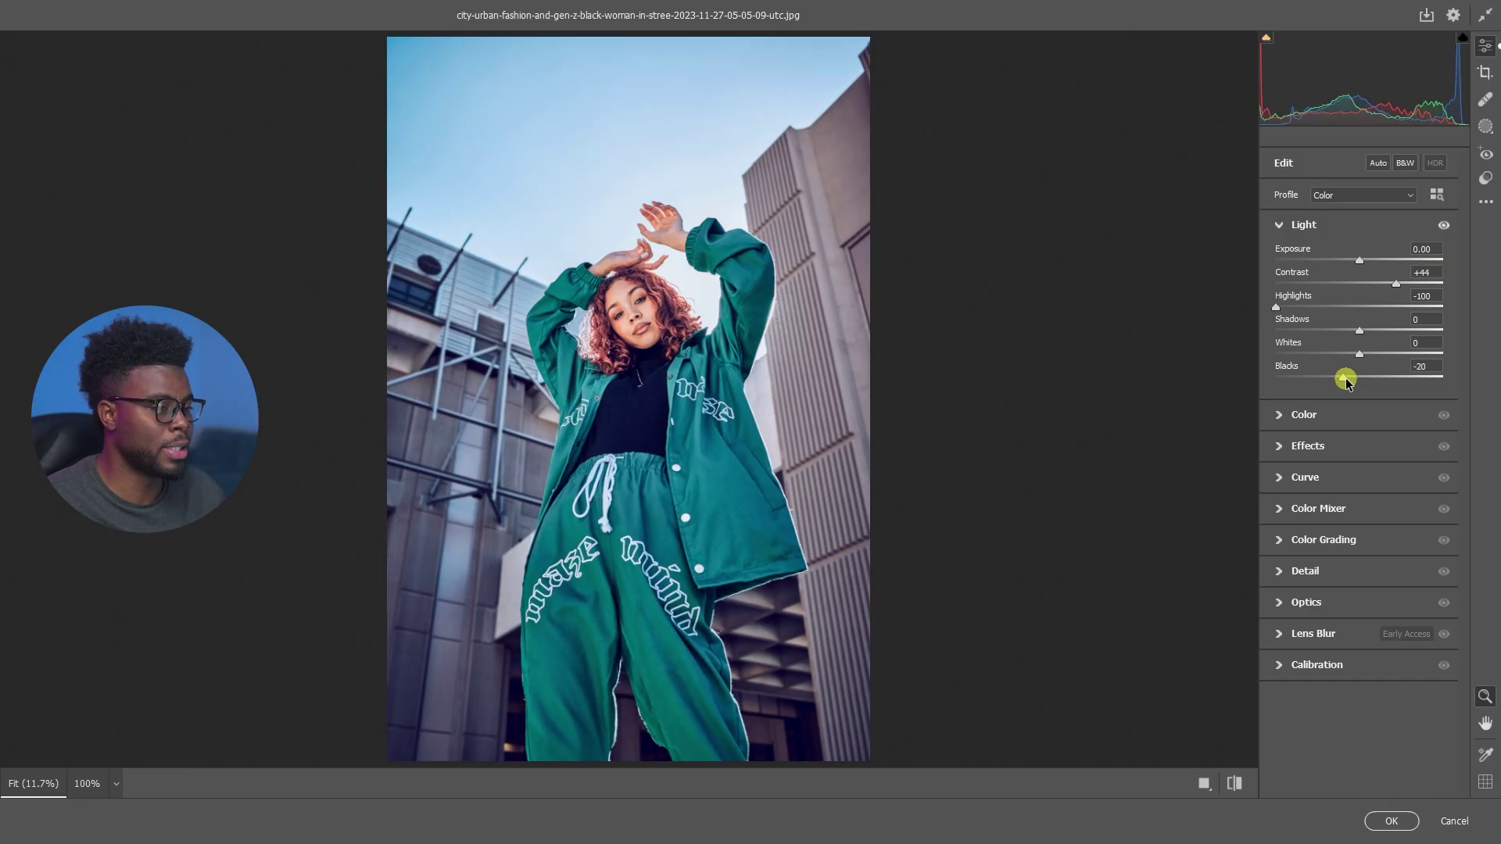
drag(1335, 383, 1262, 377)
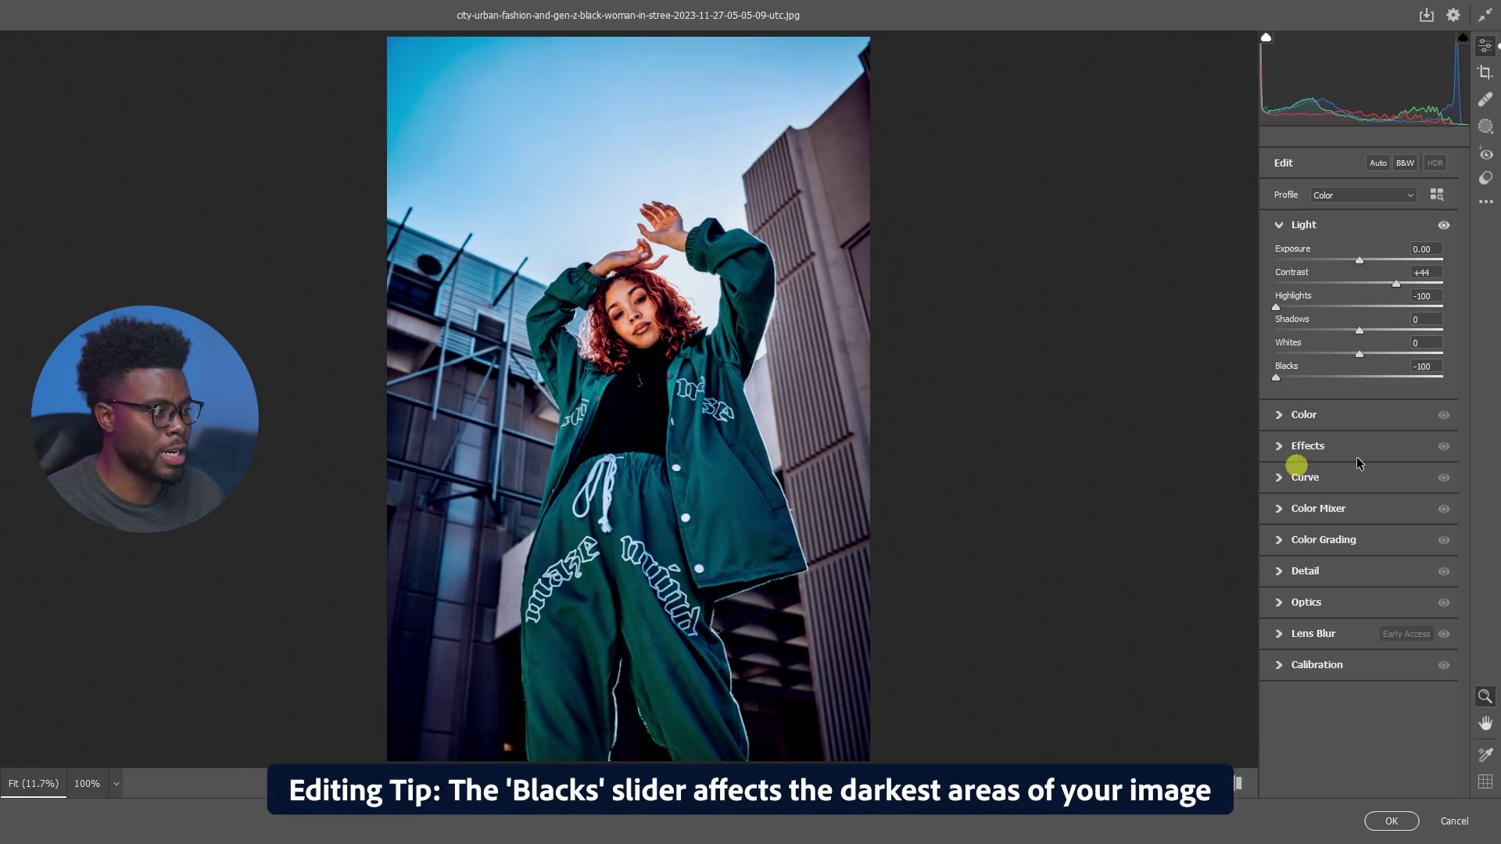
double_click(1277, 378)
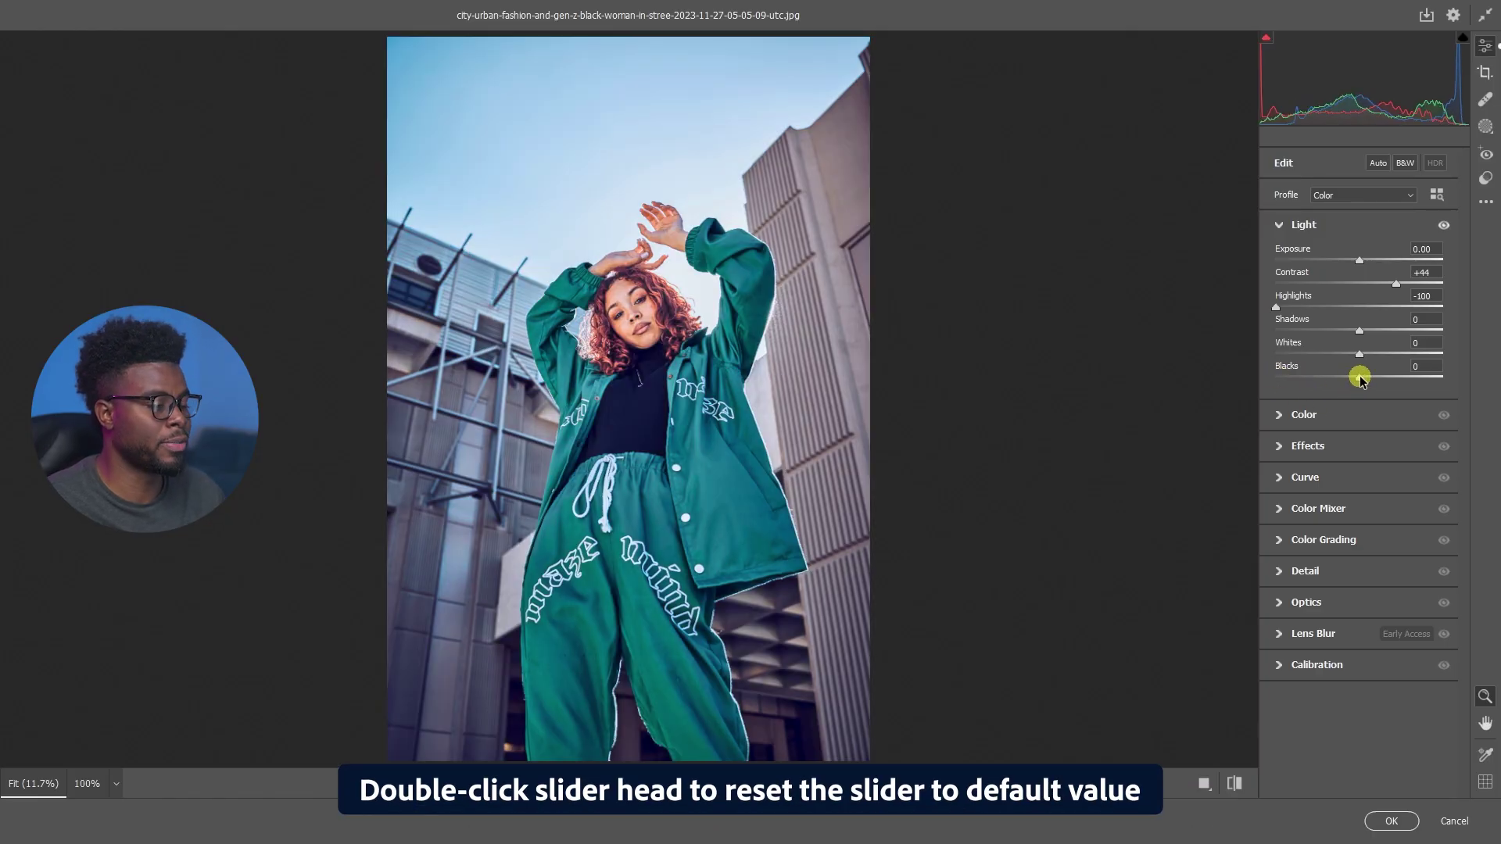
drag(1360, 378, 1325, 379)
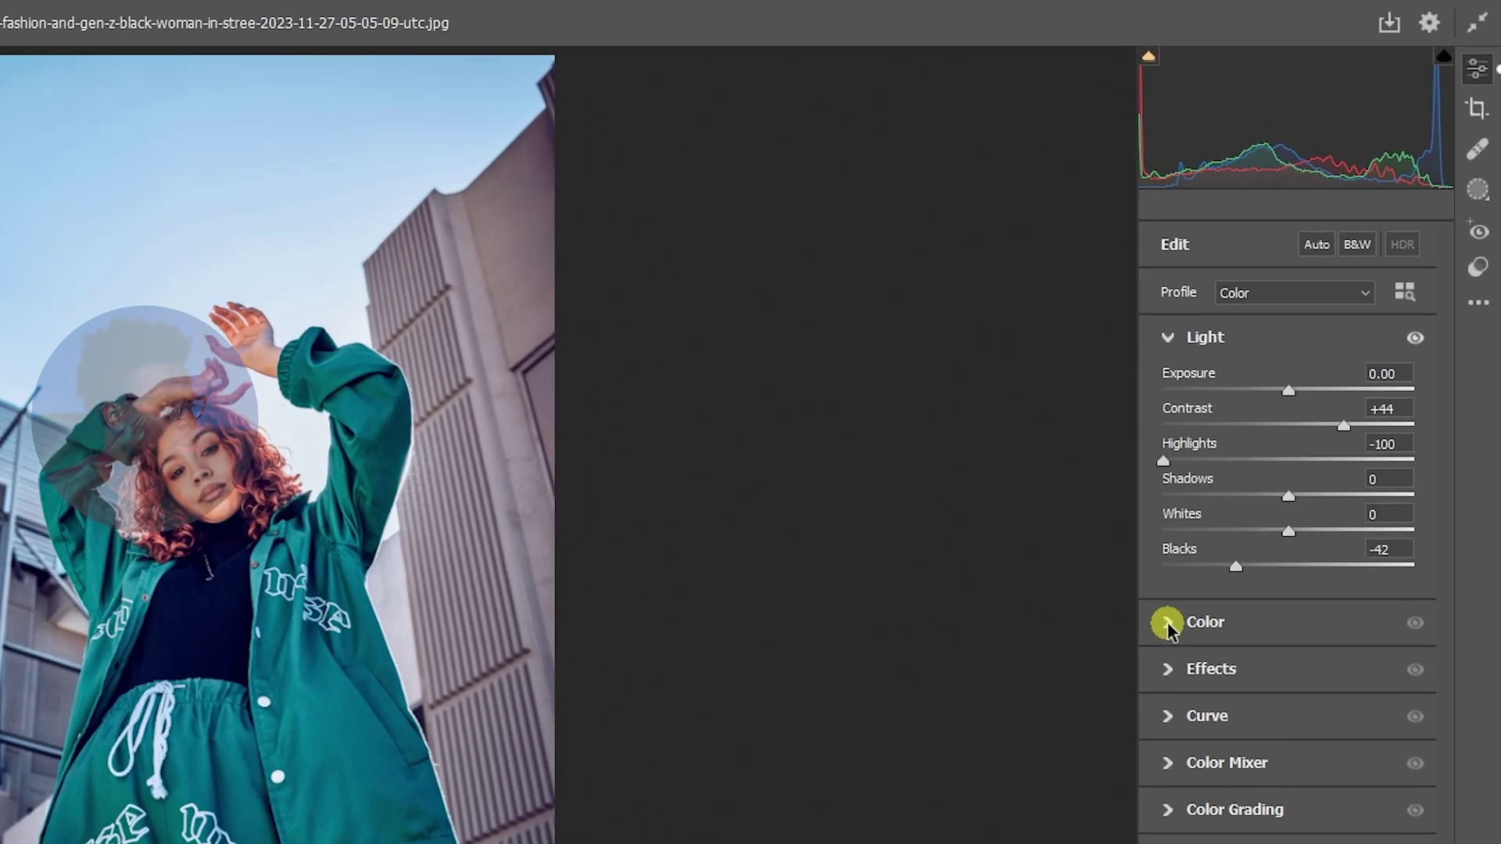
In the Color panel, warm Temperature to +8 and leave Saturation at 0
click(1296, 415)
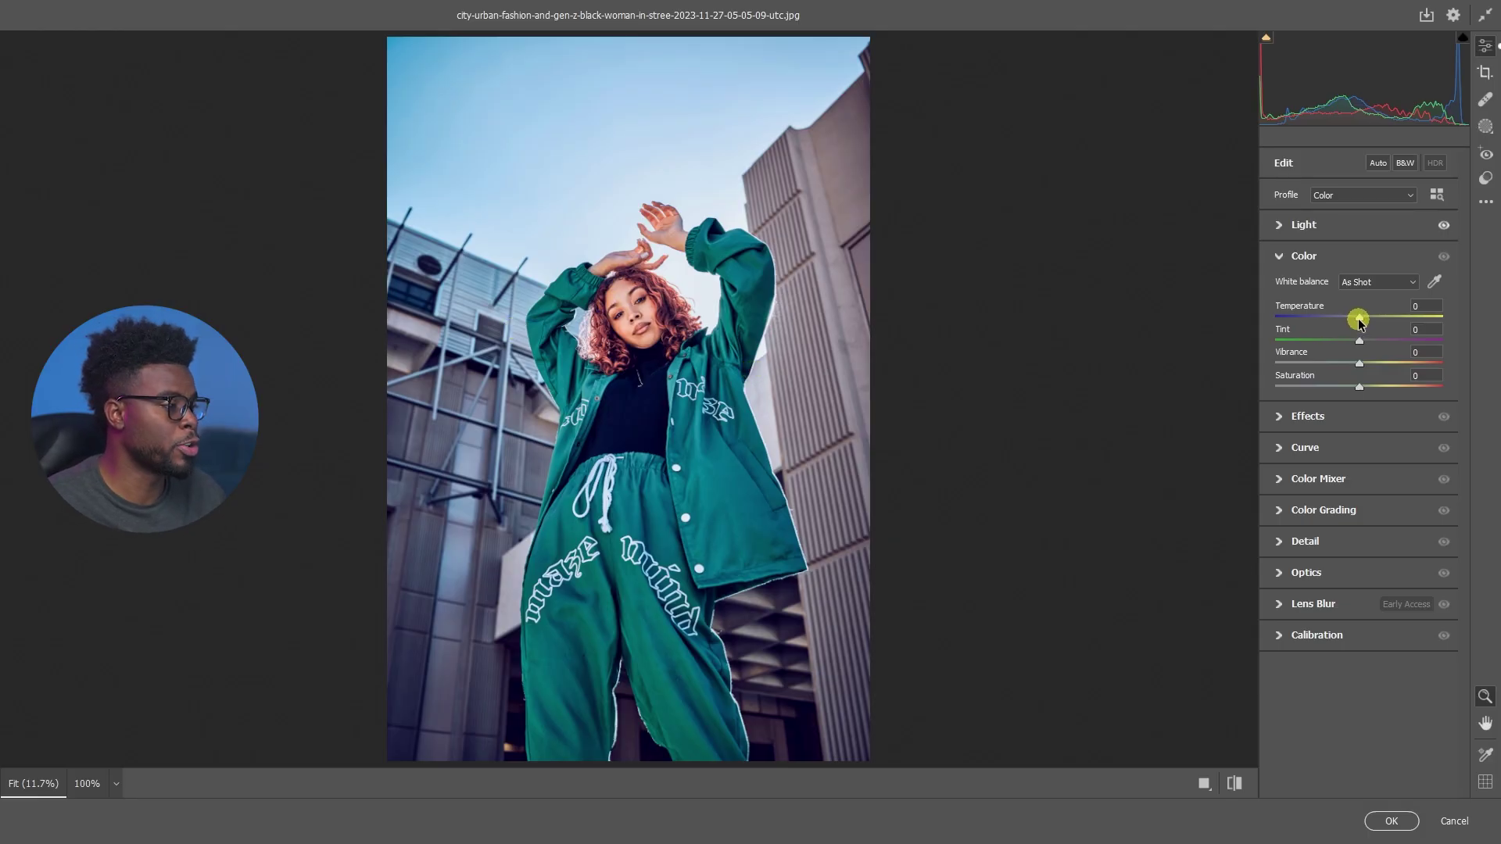
drag(1360, 319, 1406, 320)
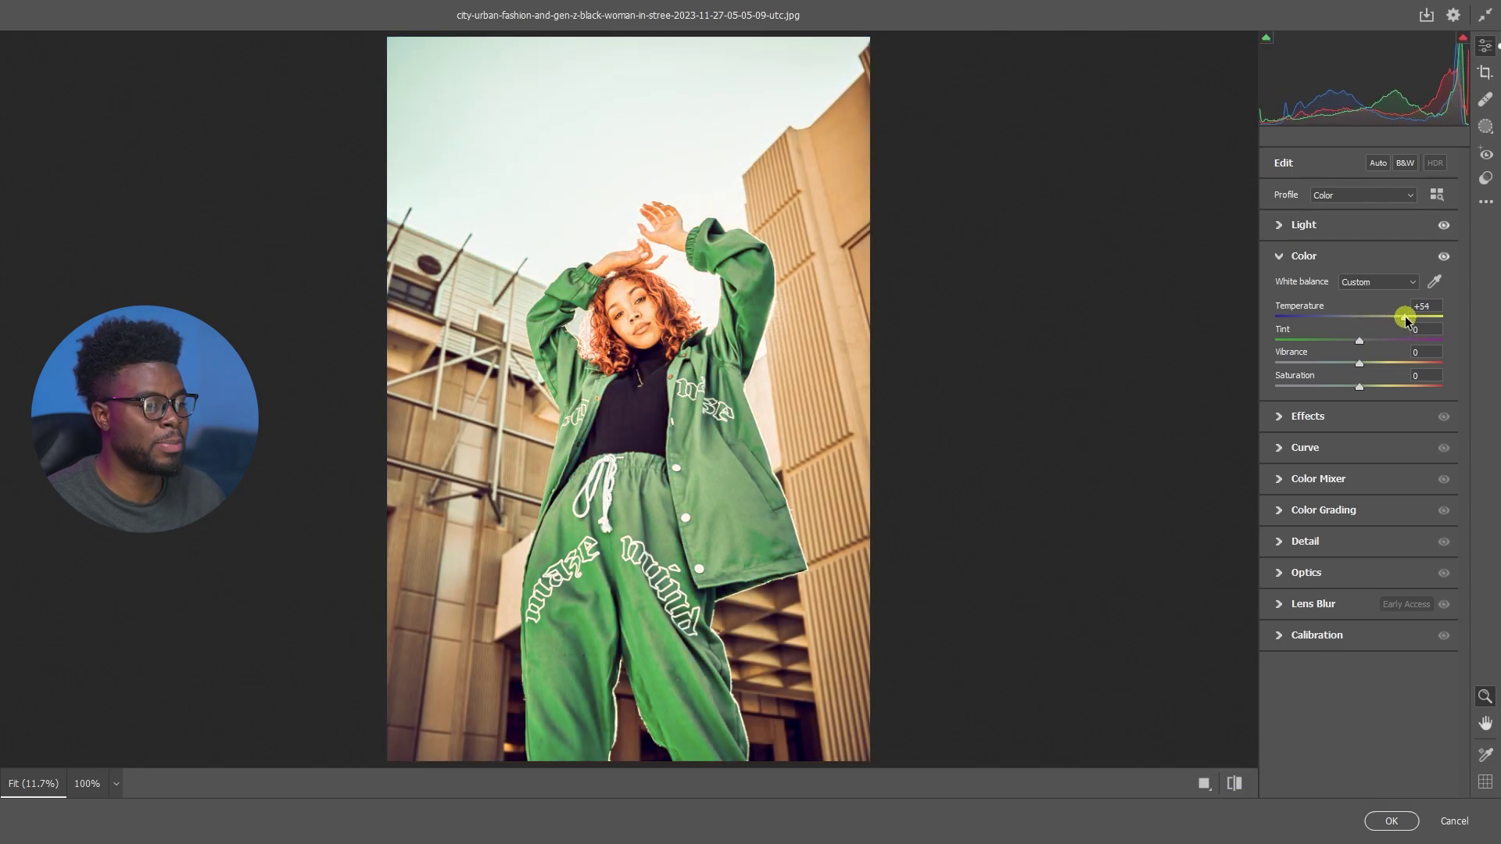
double_click(1405, 319)
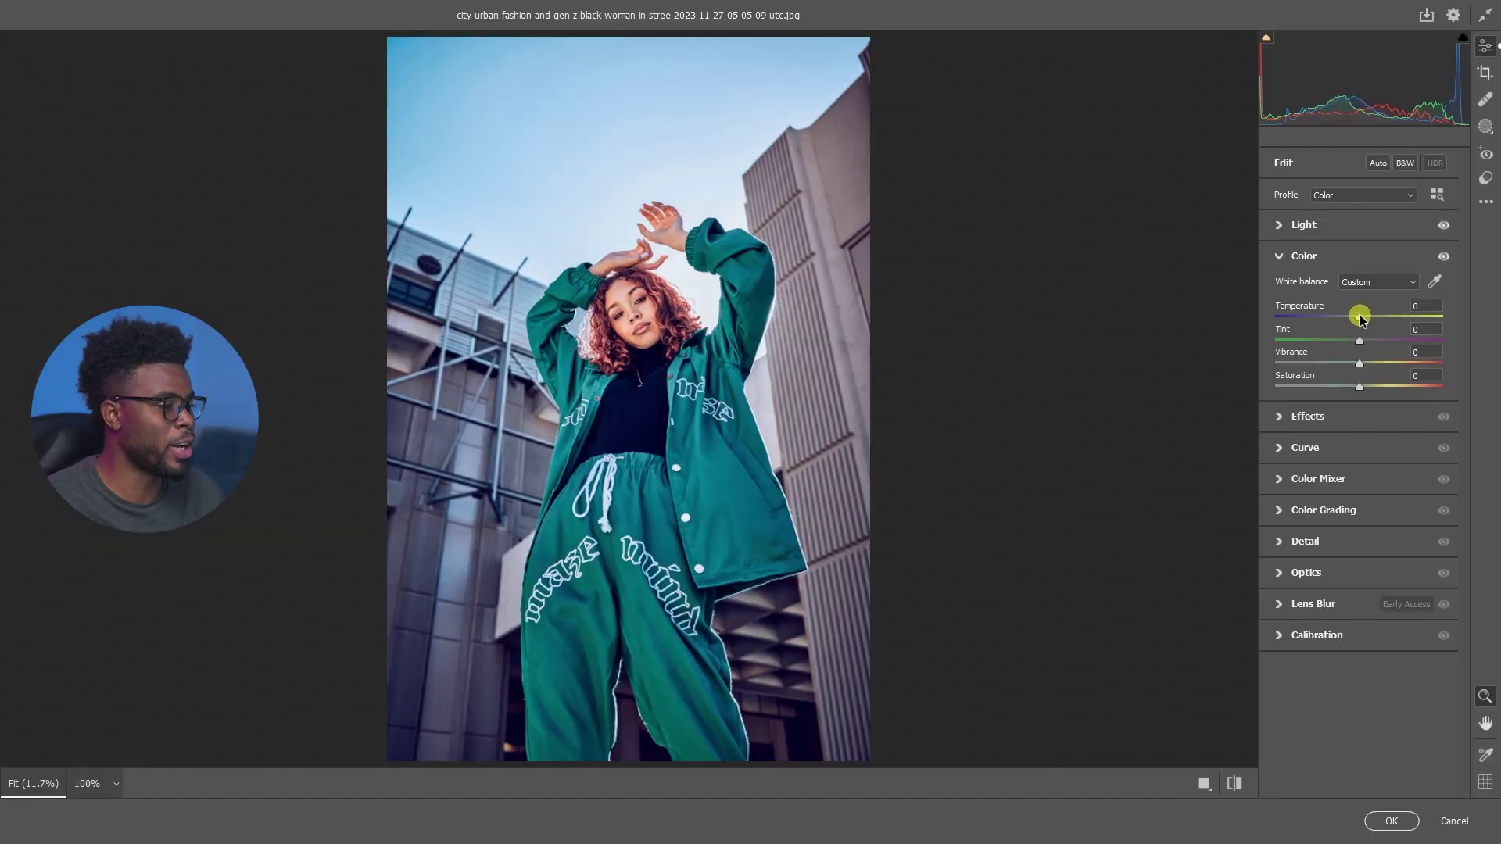
drag(1360, 319, 1368, 321)
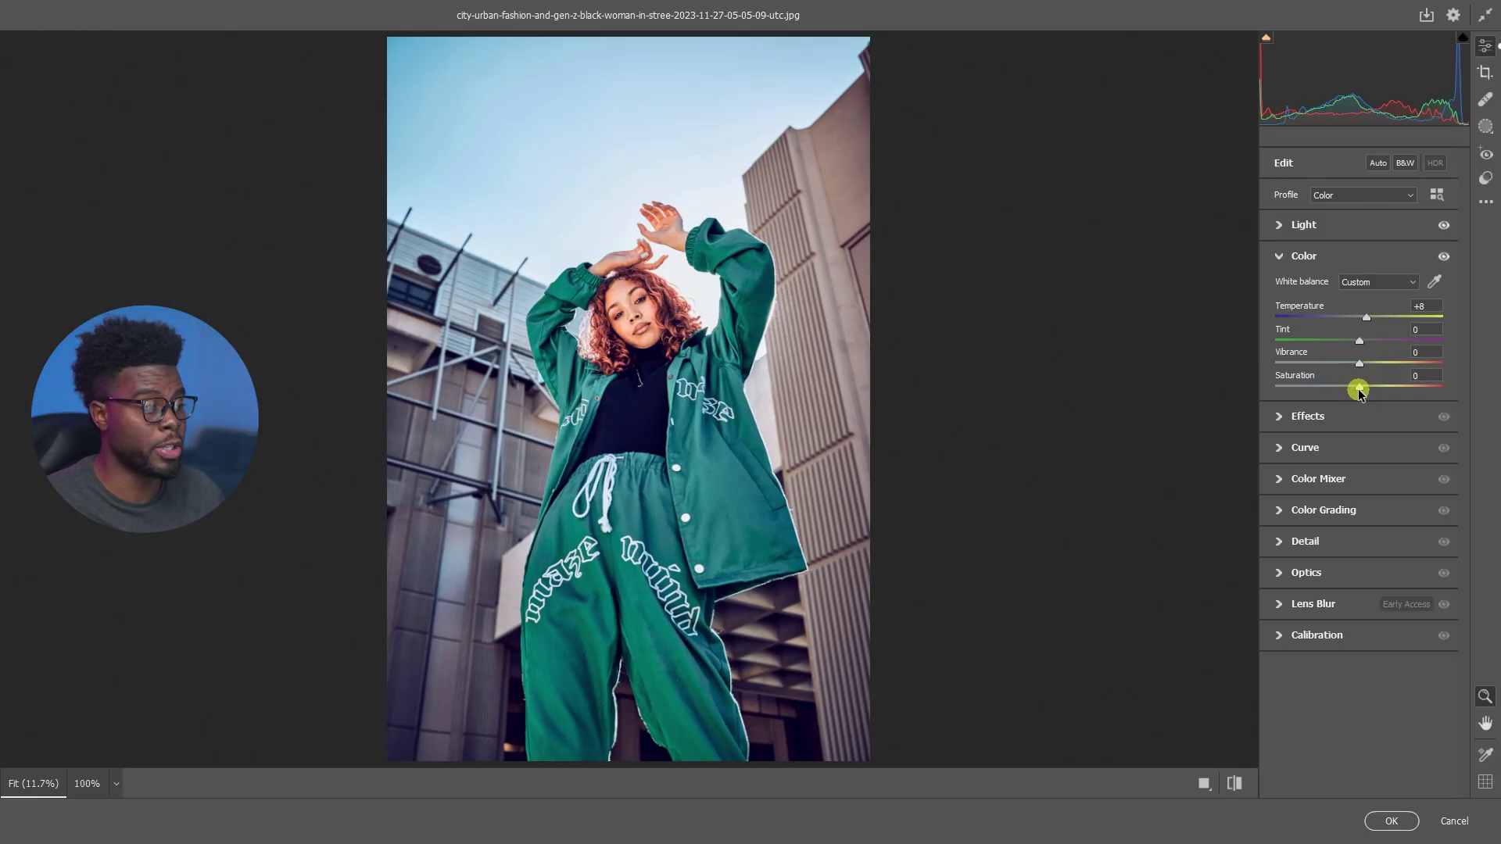
drag(1384, 388, 1411, 388)
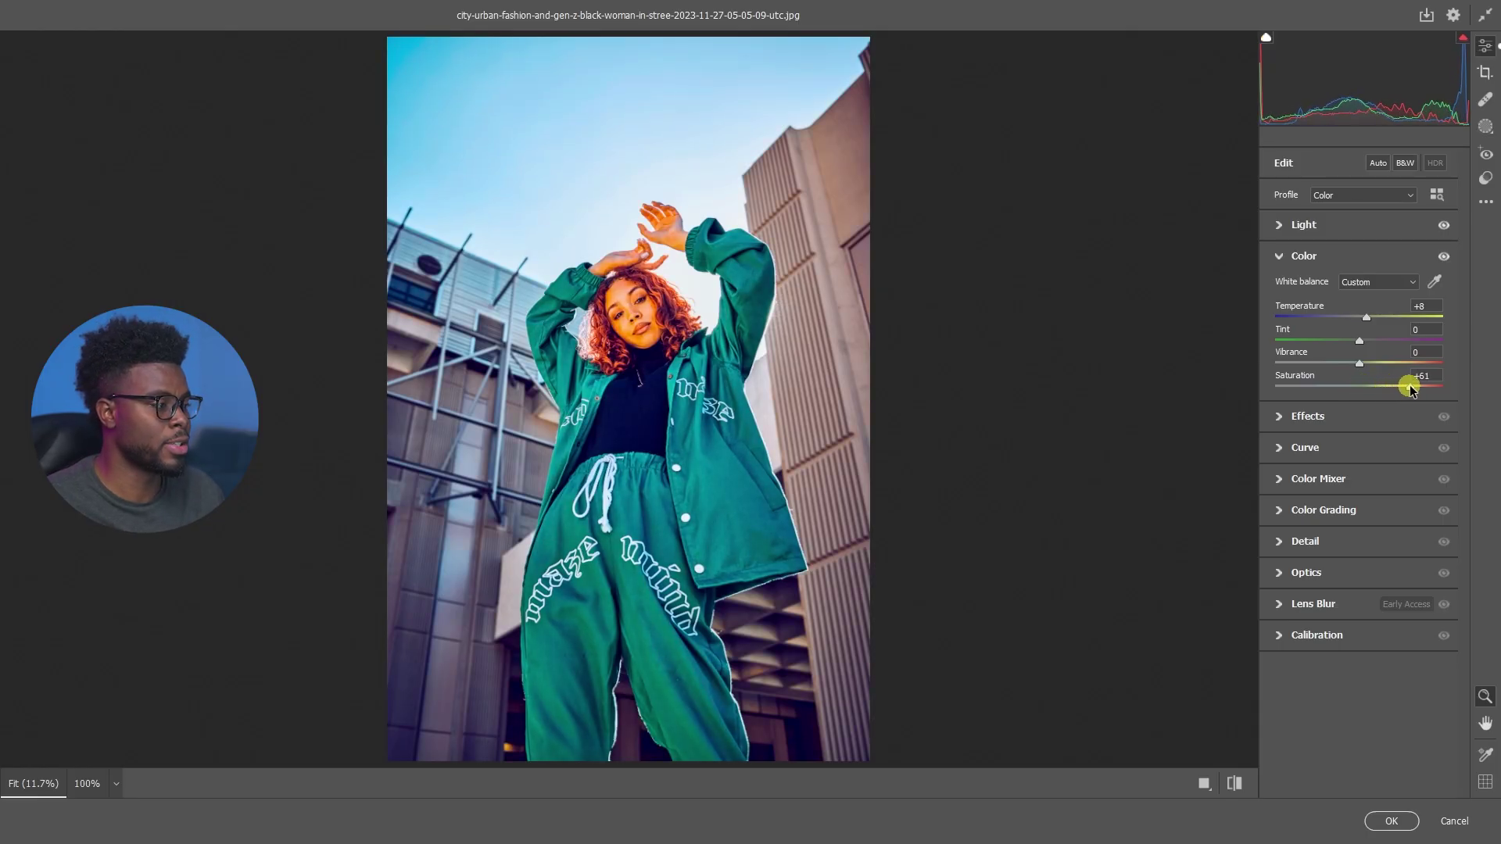
double_click(1392, 387)
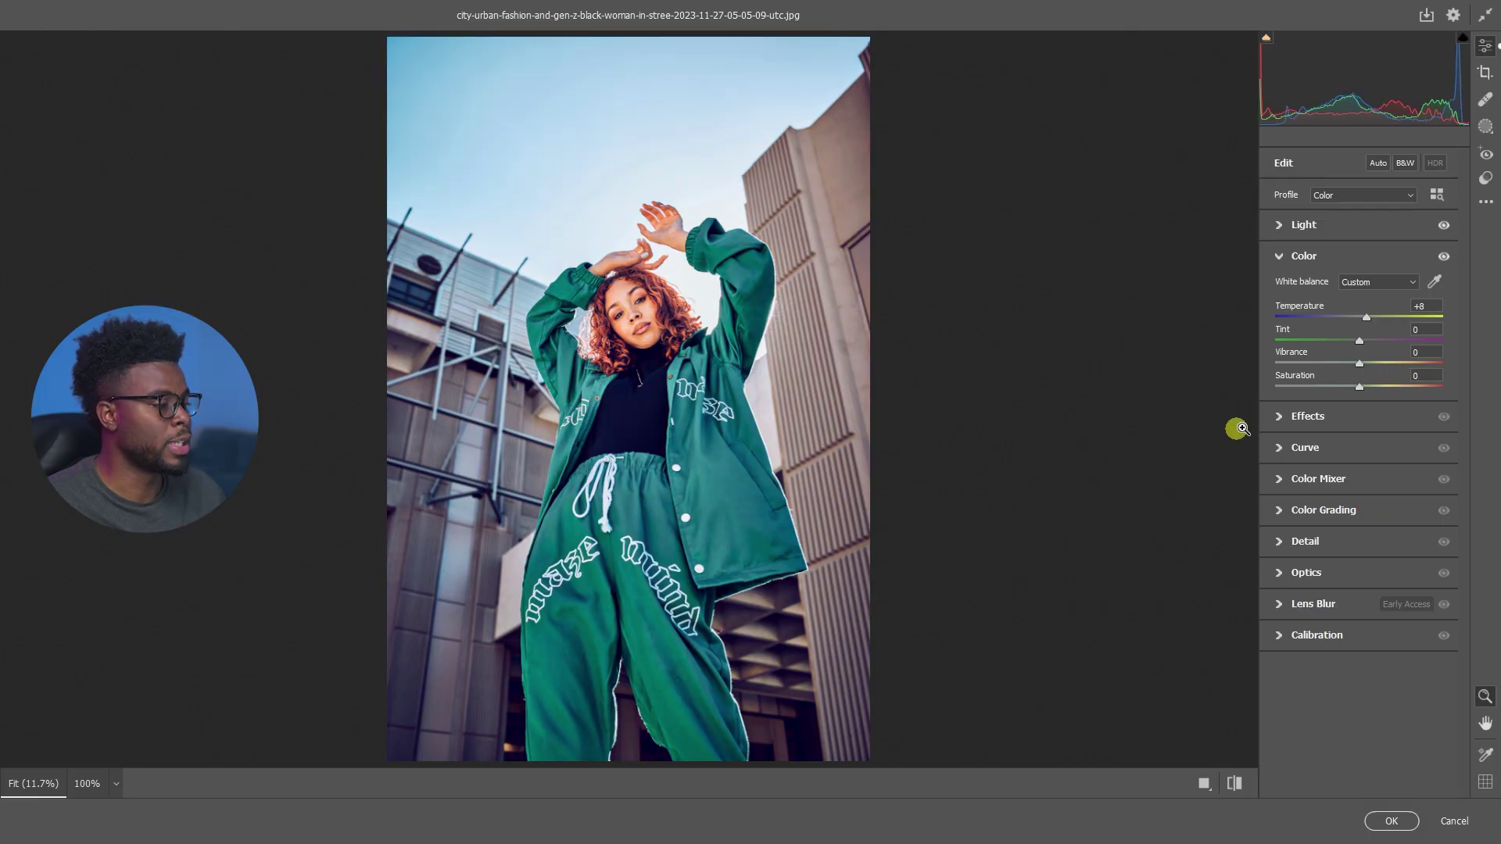
In Color Mixer saturation, set Aquas to +85 and Blues to -29, keeping Greens at 0
click(1279, 480)
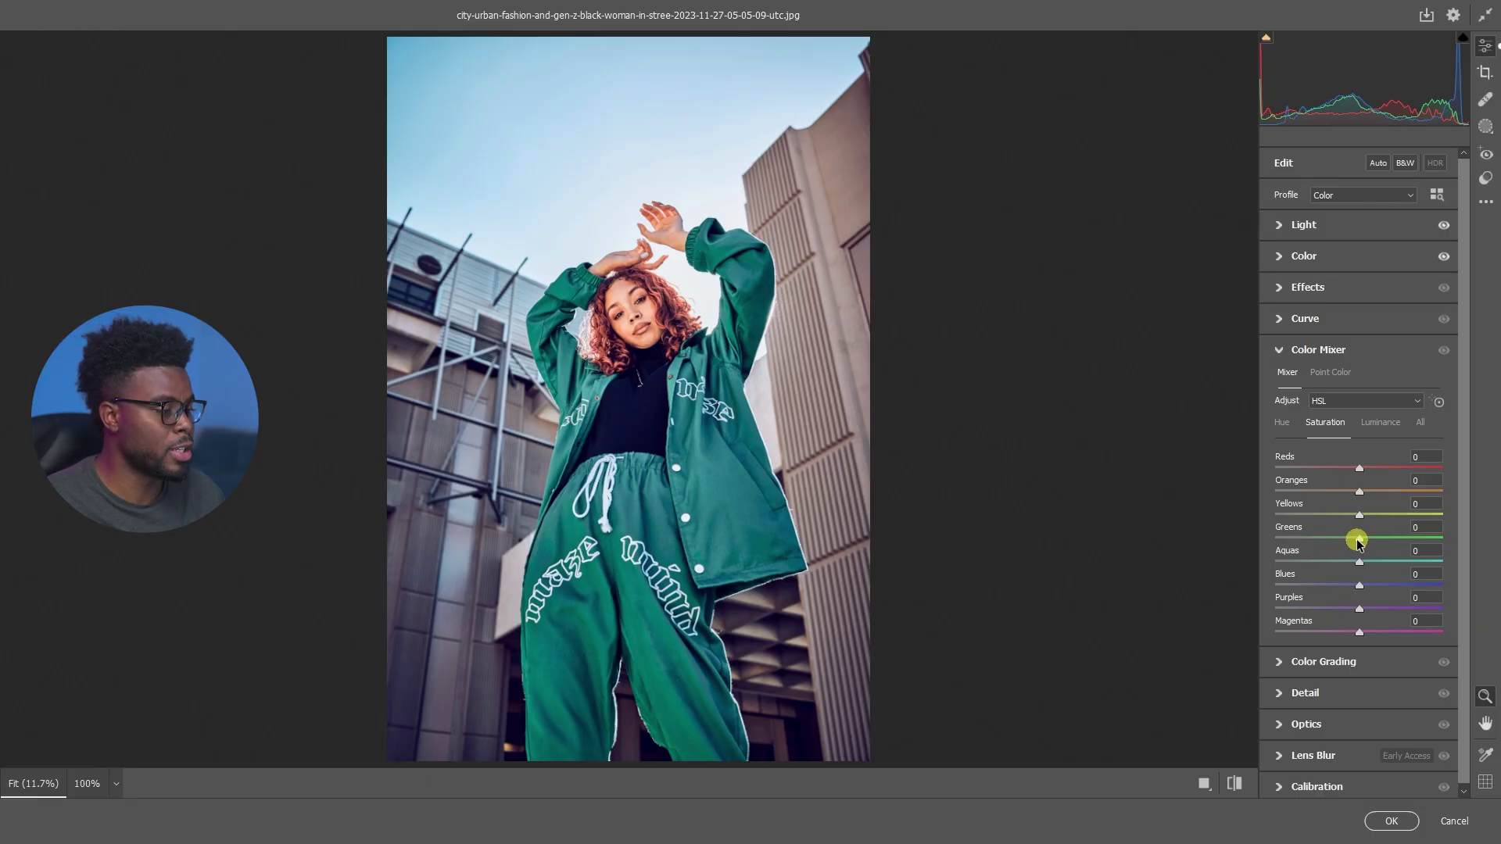
drag(1355, 542, 1302, 548)
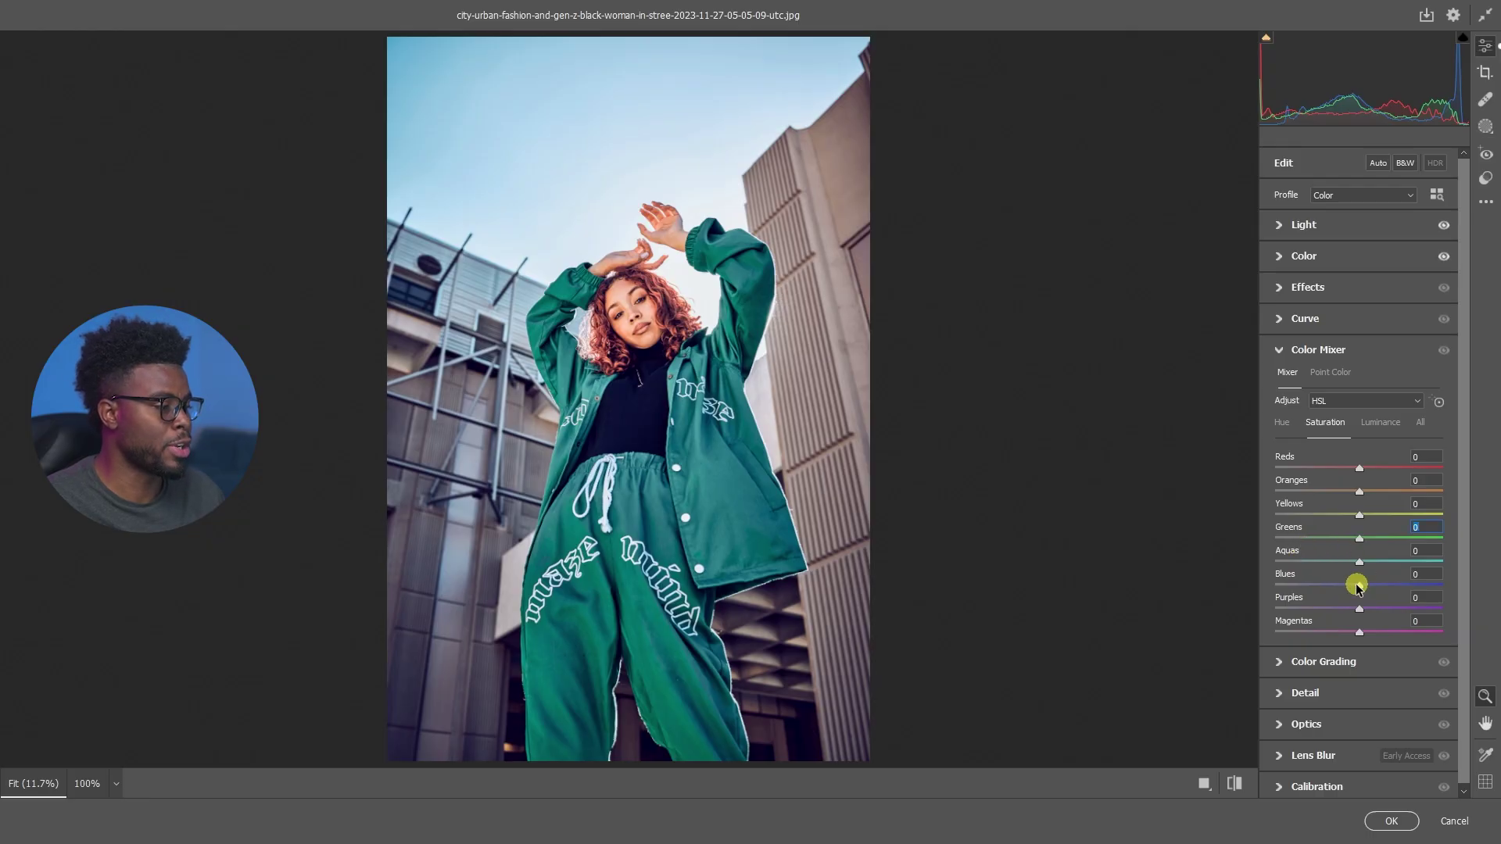
drag(1327, 562, 1410, 564)
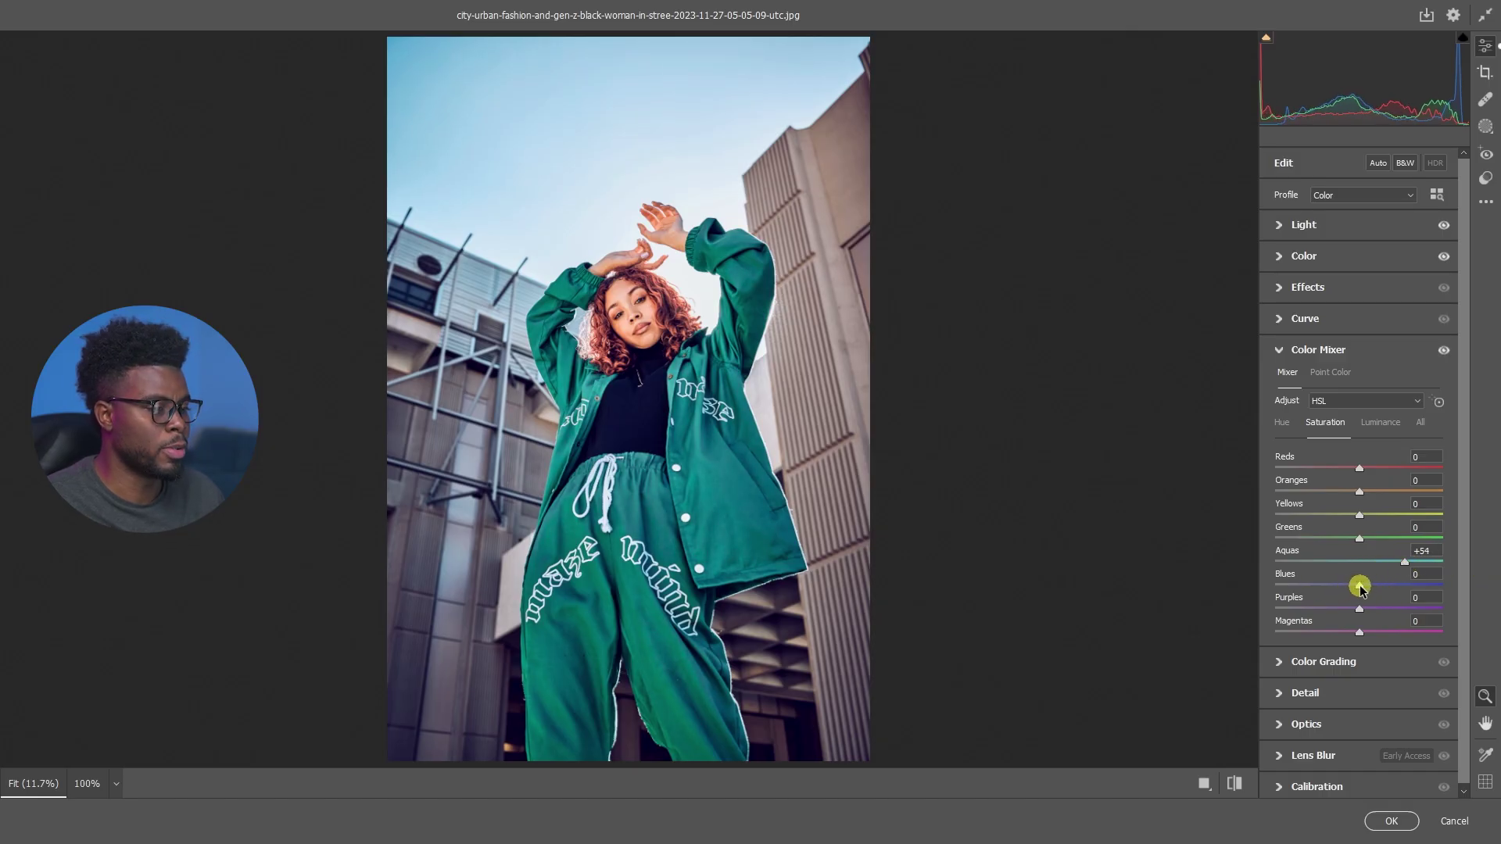
drag(1360, 587, 1249, 622)
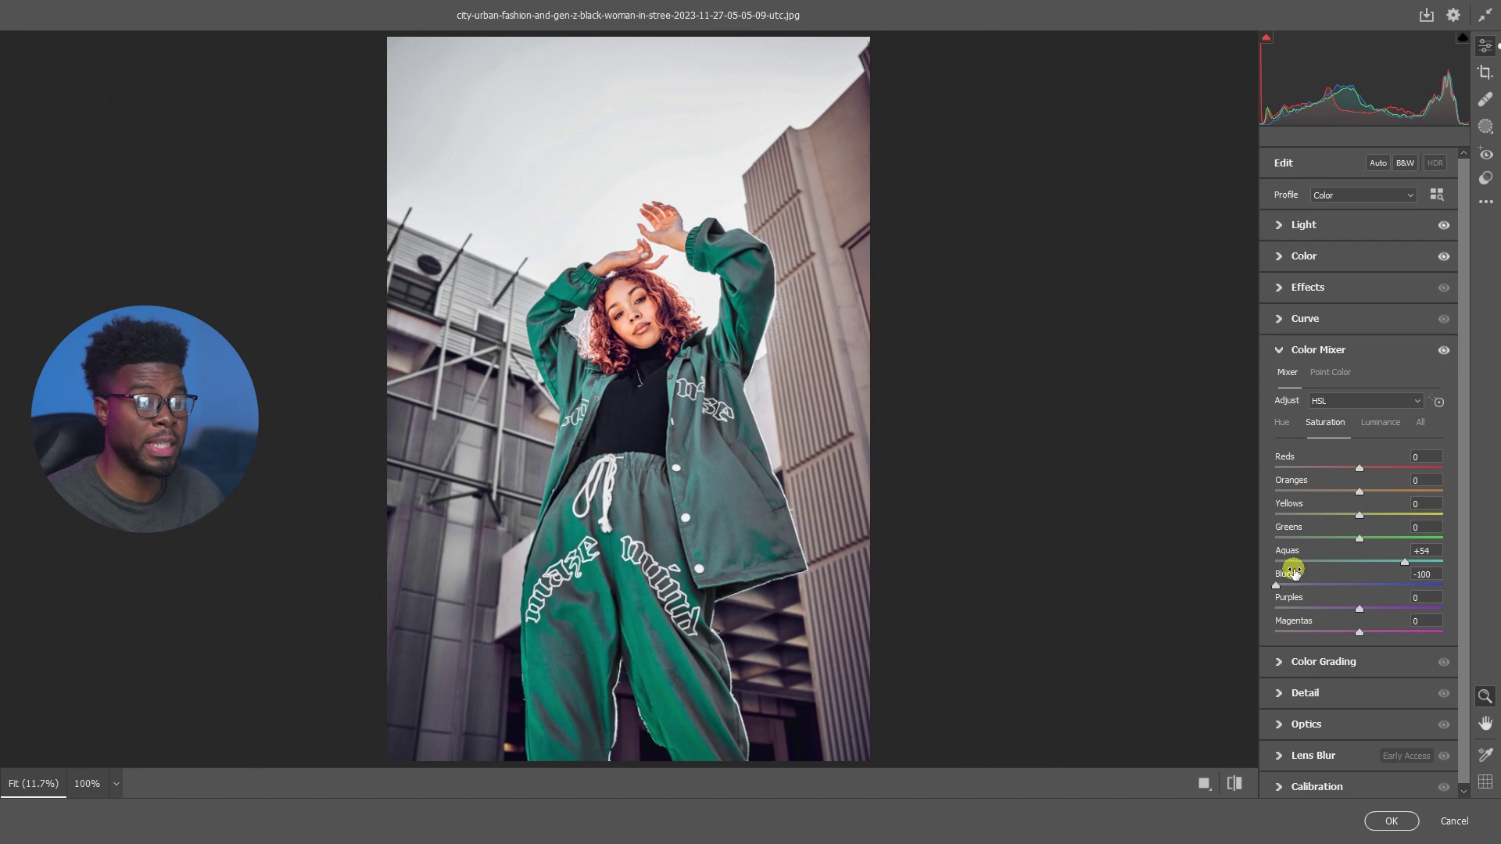
drag(1277, 586, 1465, 587)
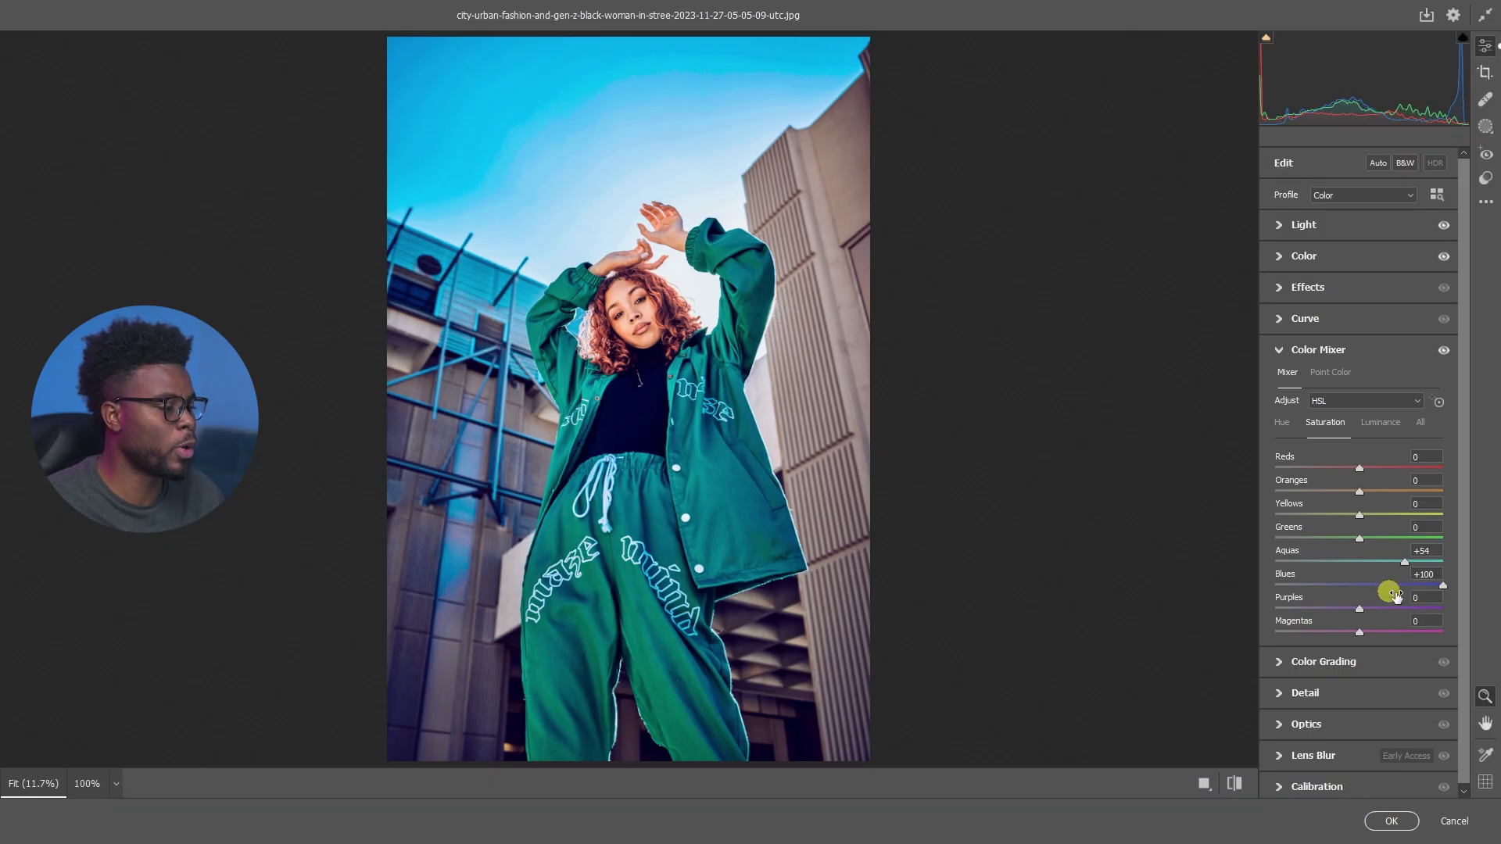
drag(1439, 585, 1336, 588)
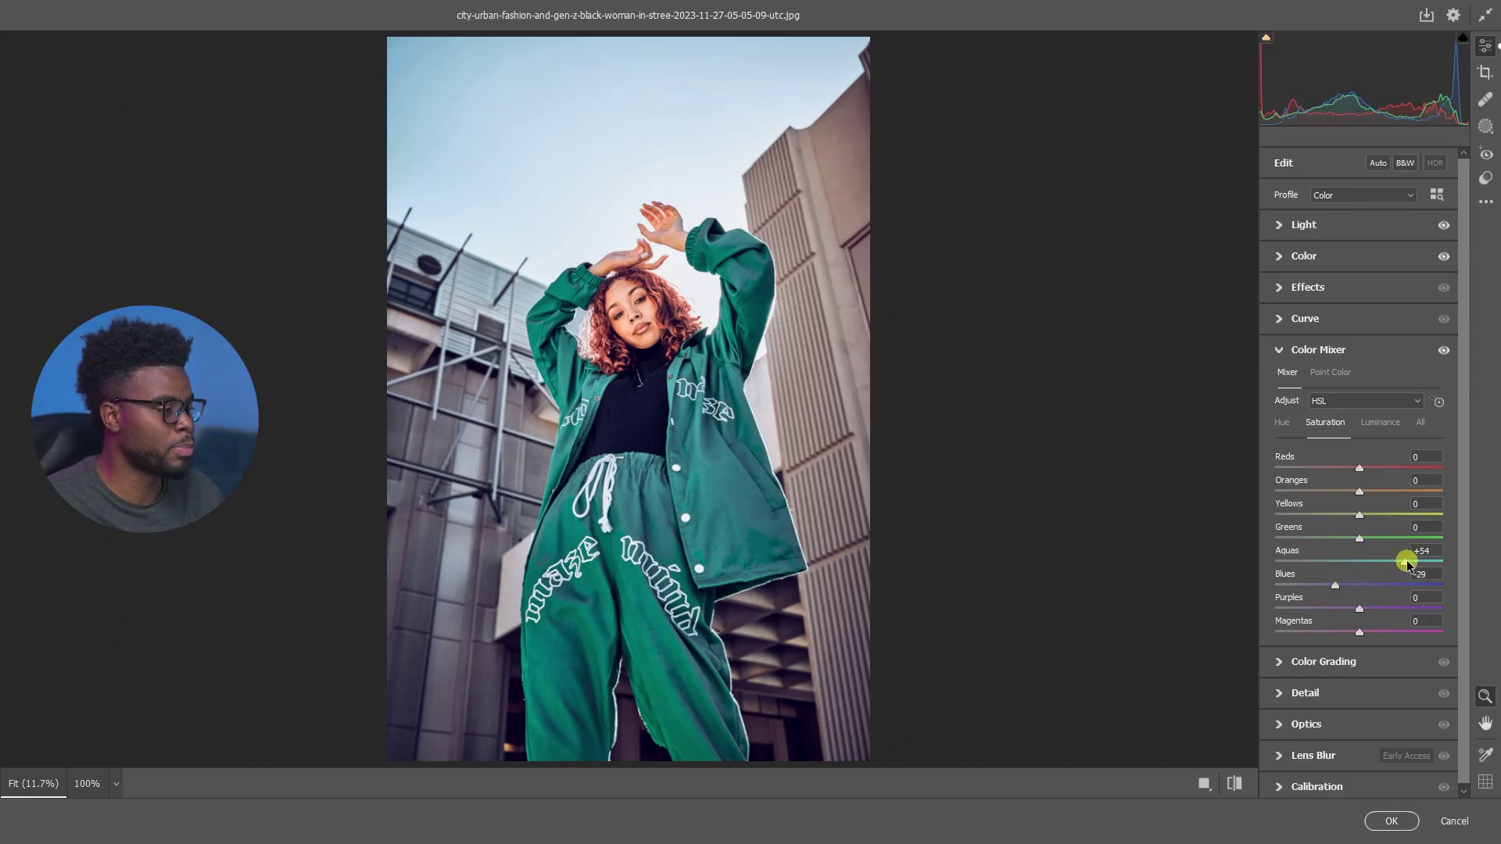
drag(1420, 562, 1430, 565)
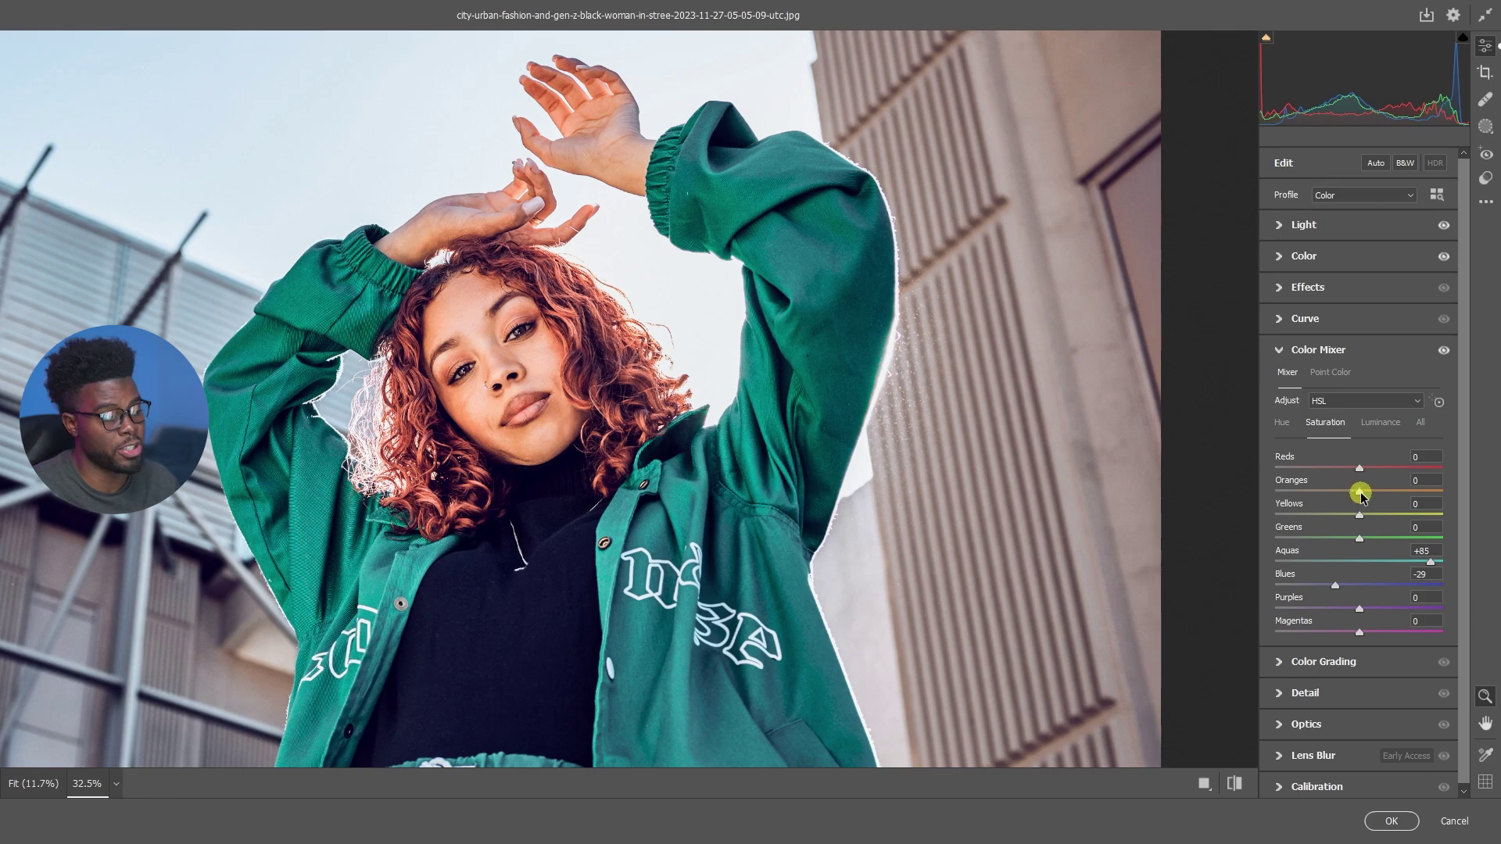
Lower Reds saturation to -57, leaving Oranges at 0
drag(1360, 494, 1222, 491)
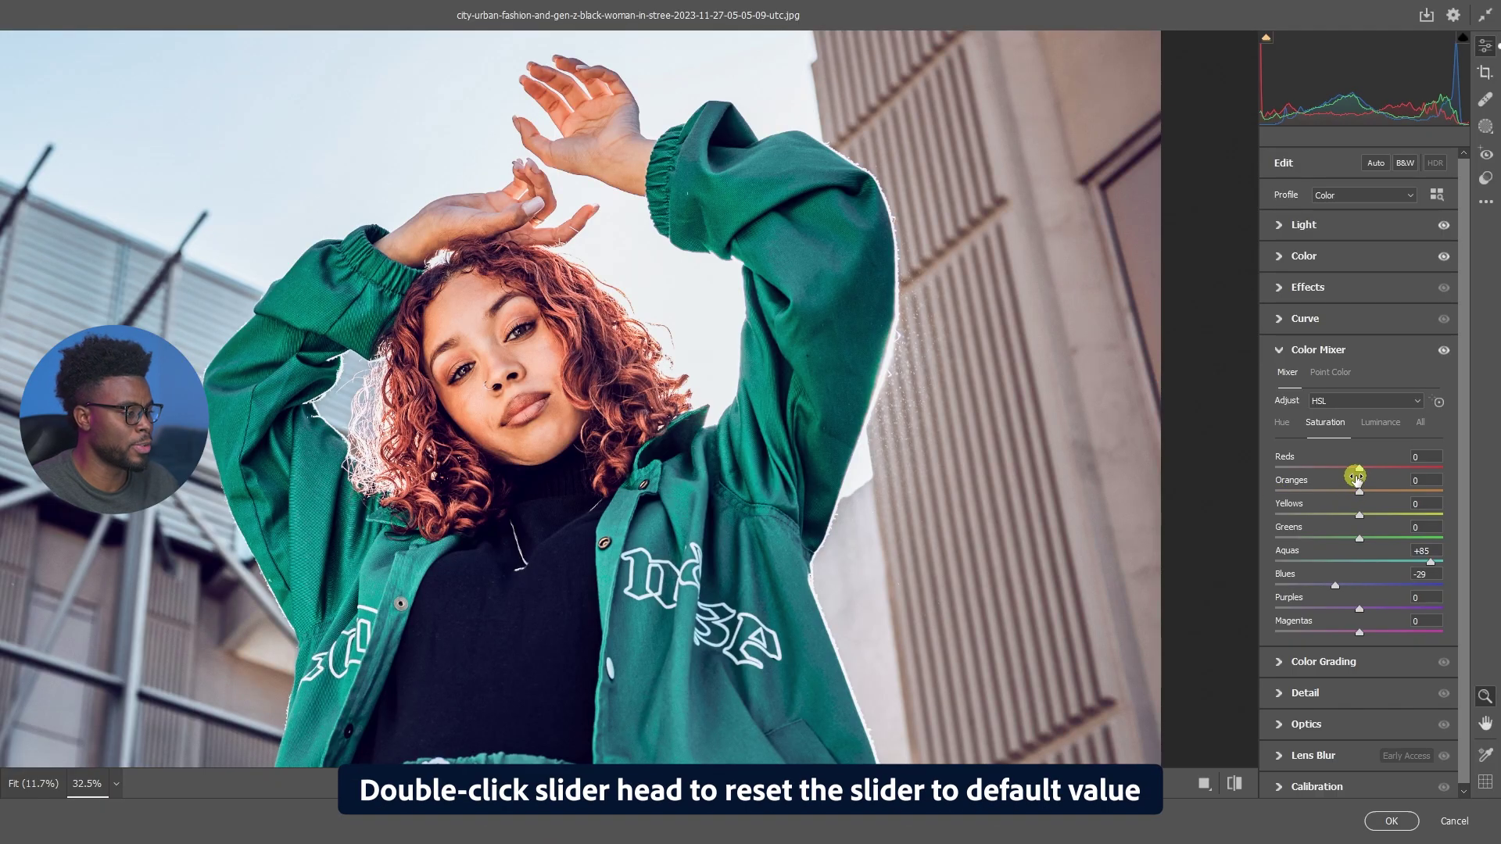
drag(1359, 469, 1325, 482)
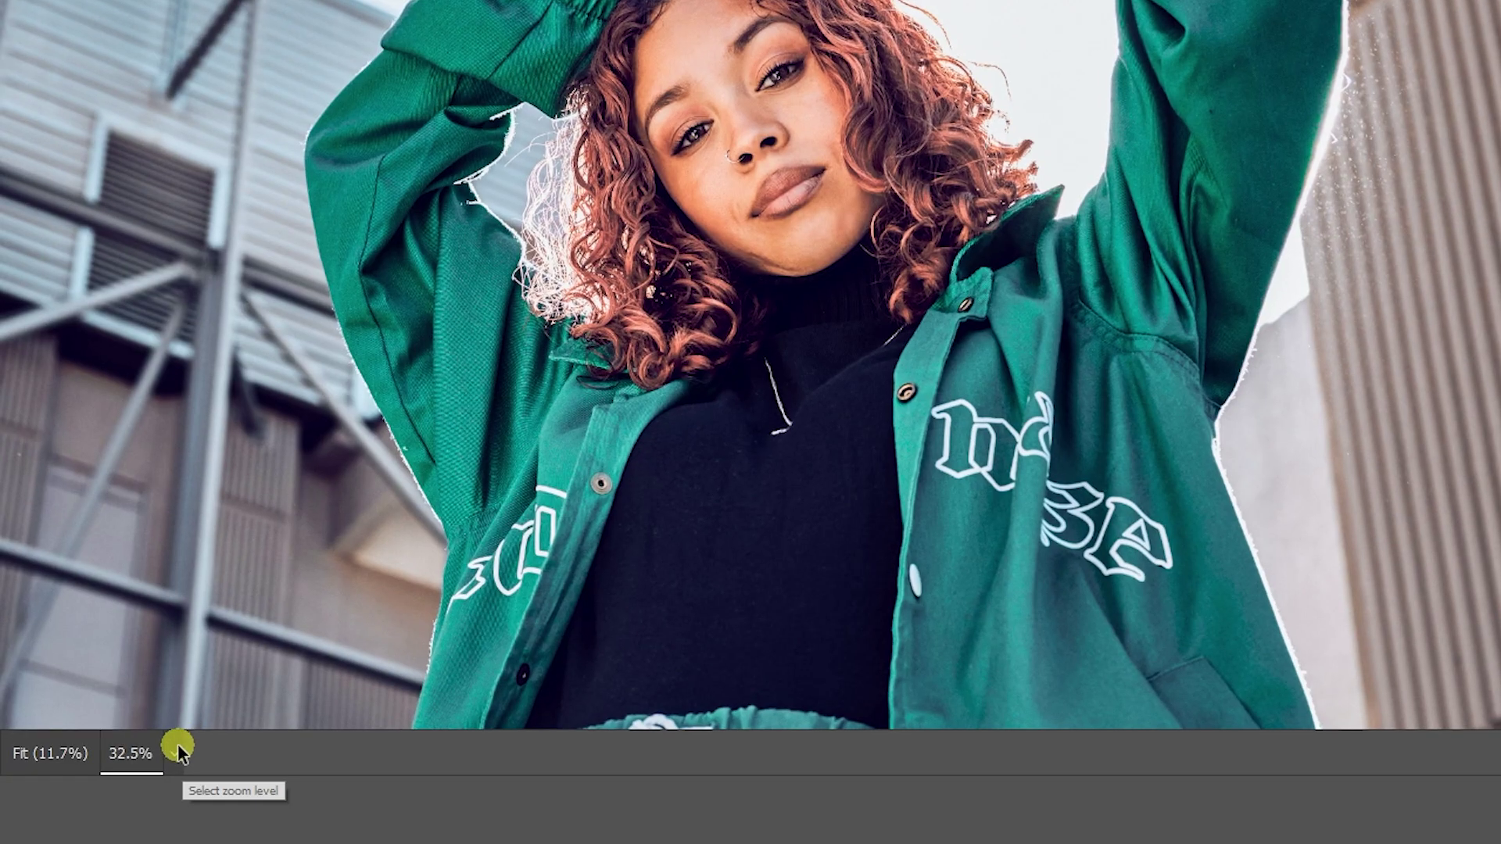
Fit the photo in the preview, then zoom in on the woman's face
click(115, 784)
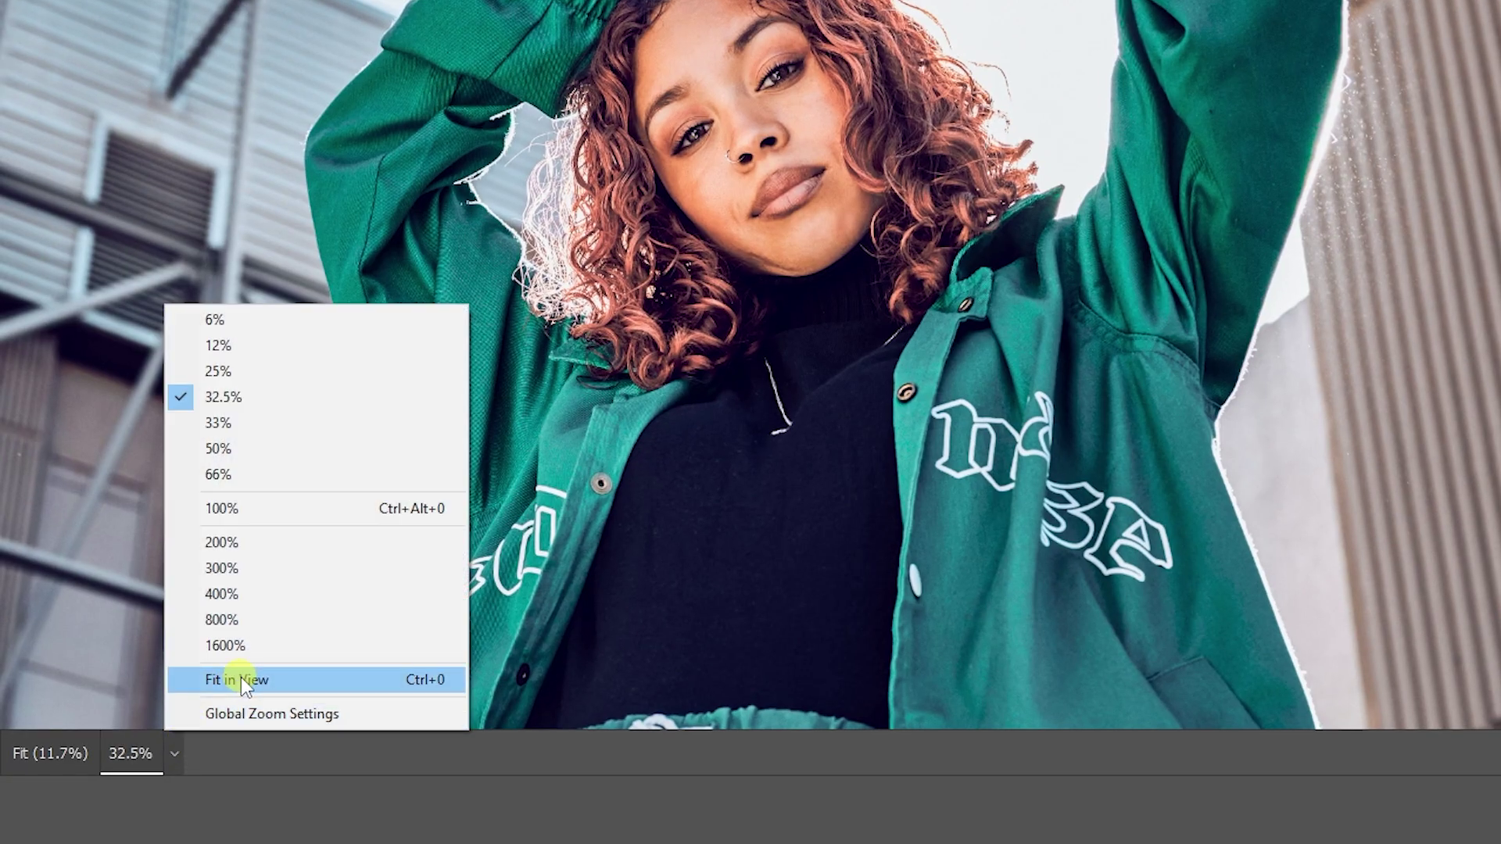
click(238, 679)
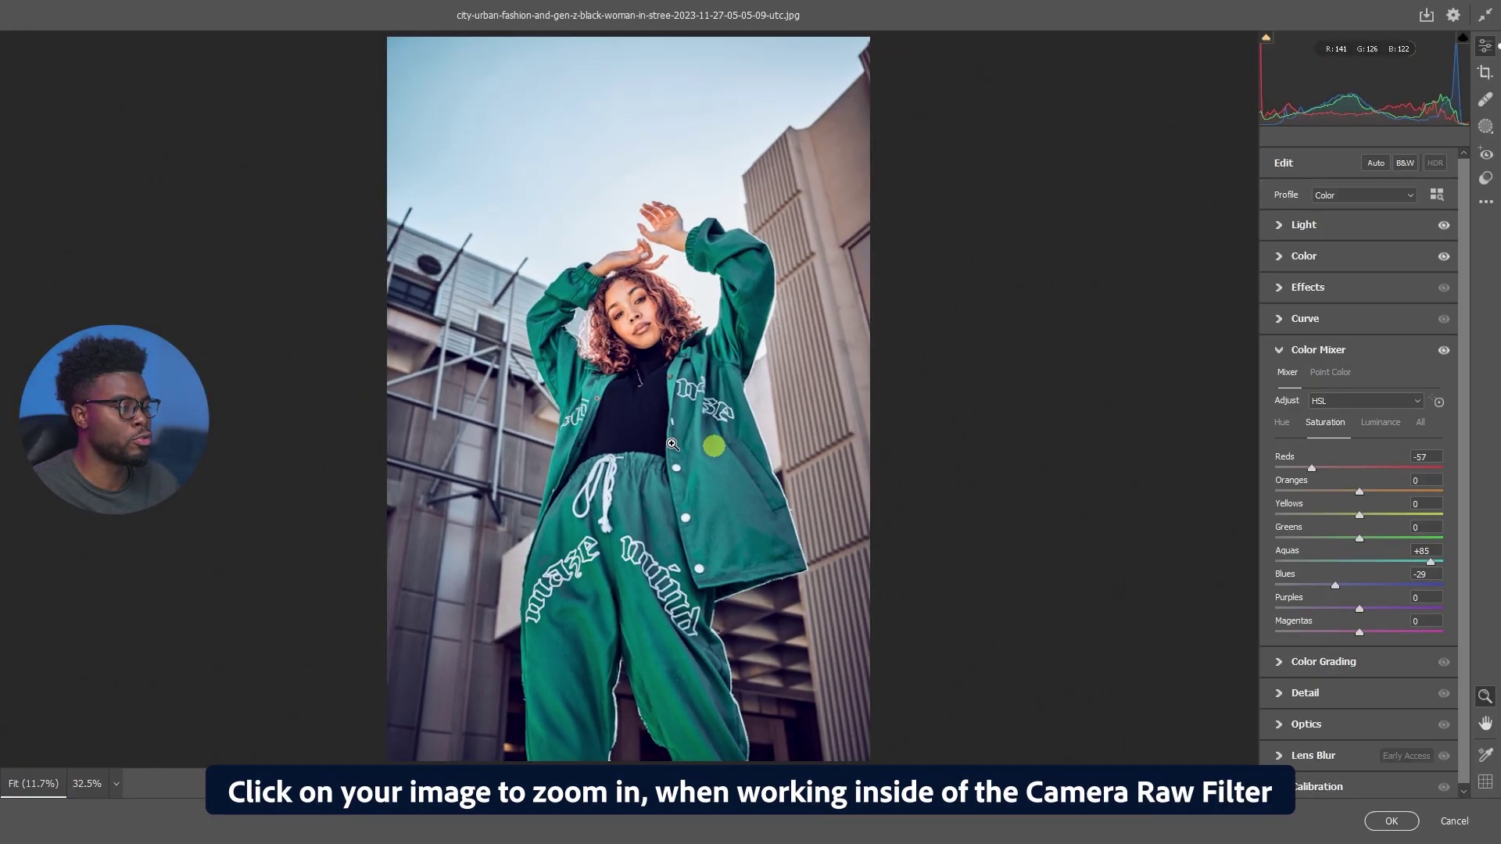
click(642, 306)
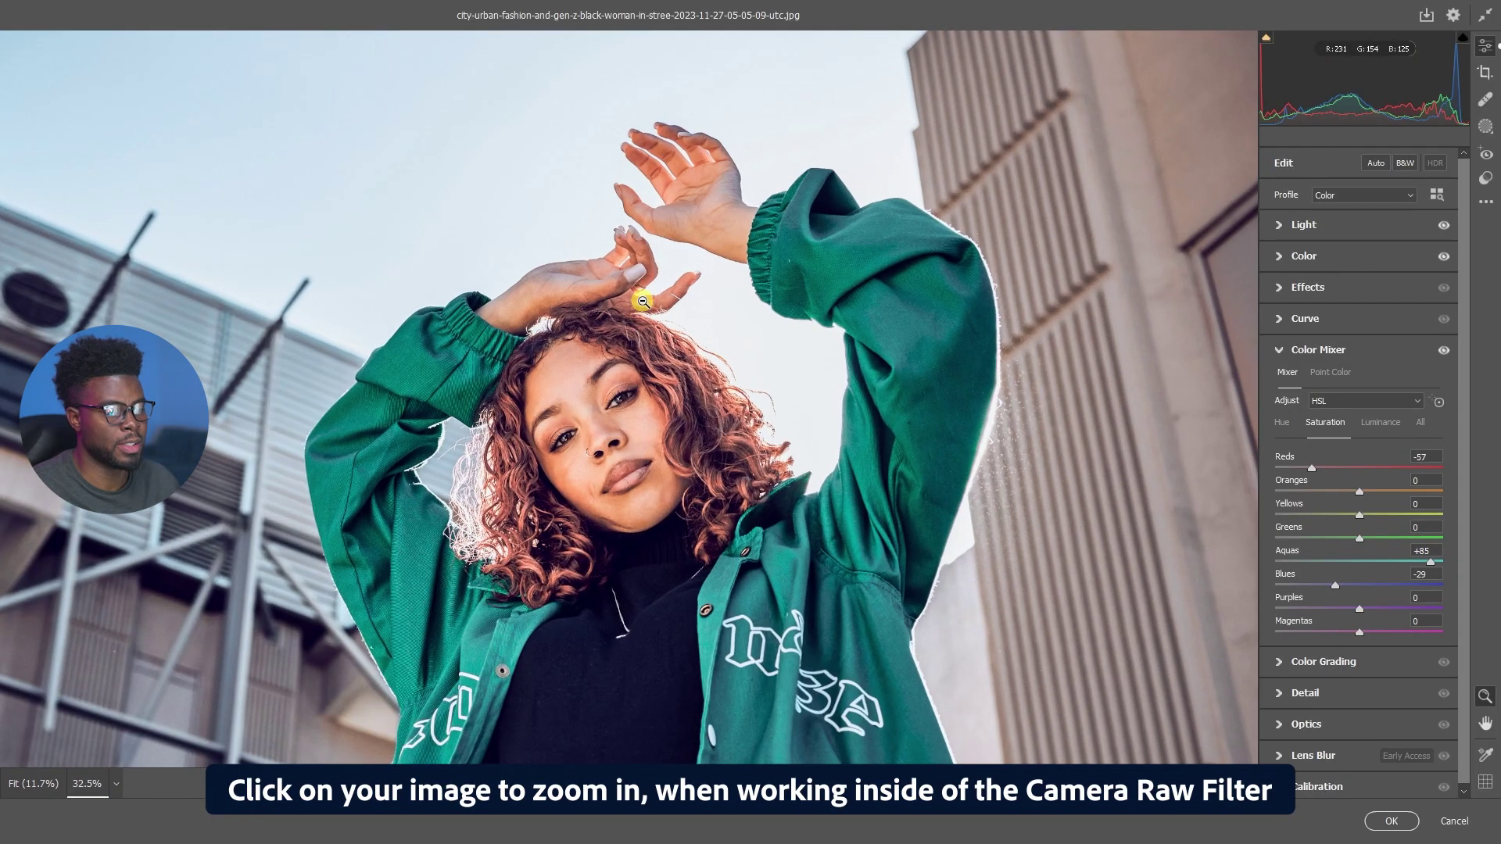
click(636, 359)
Zoom back out to fit the whole photo and show Before/After side by side
key(alt)
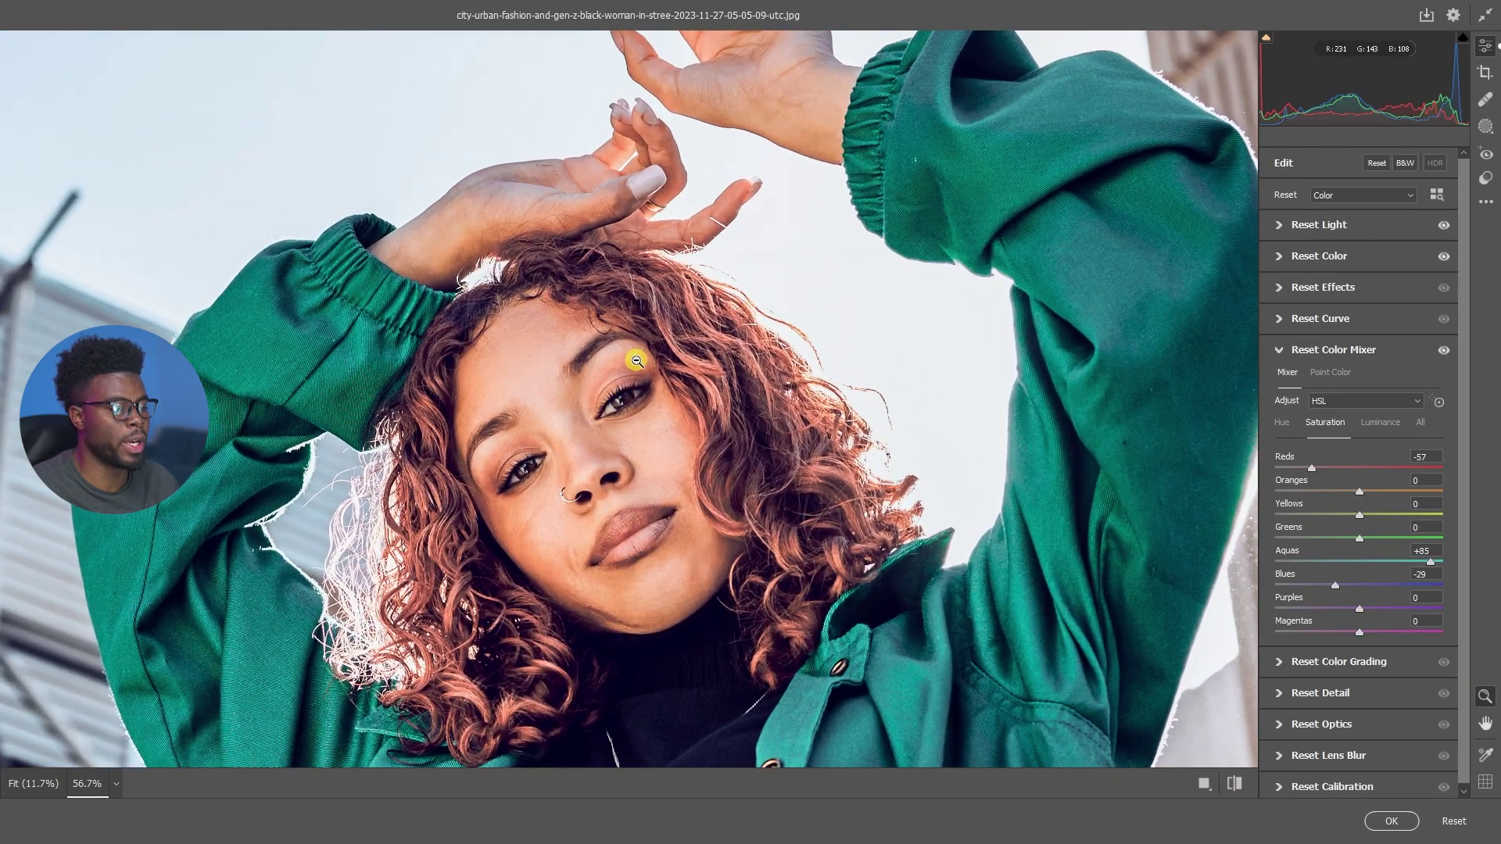
scroll(637, 361, down, 3)
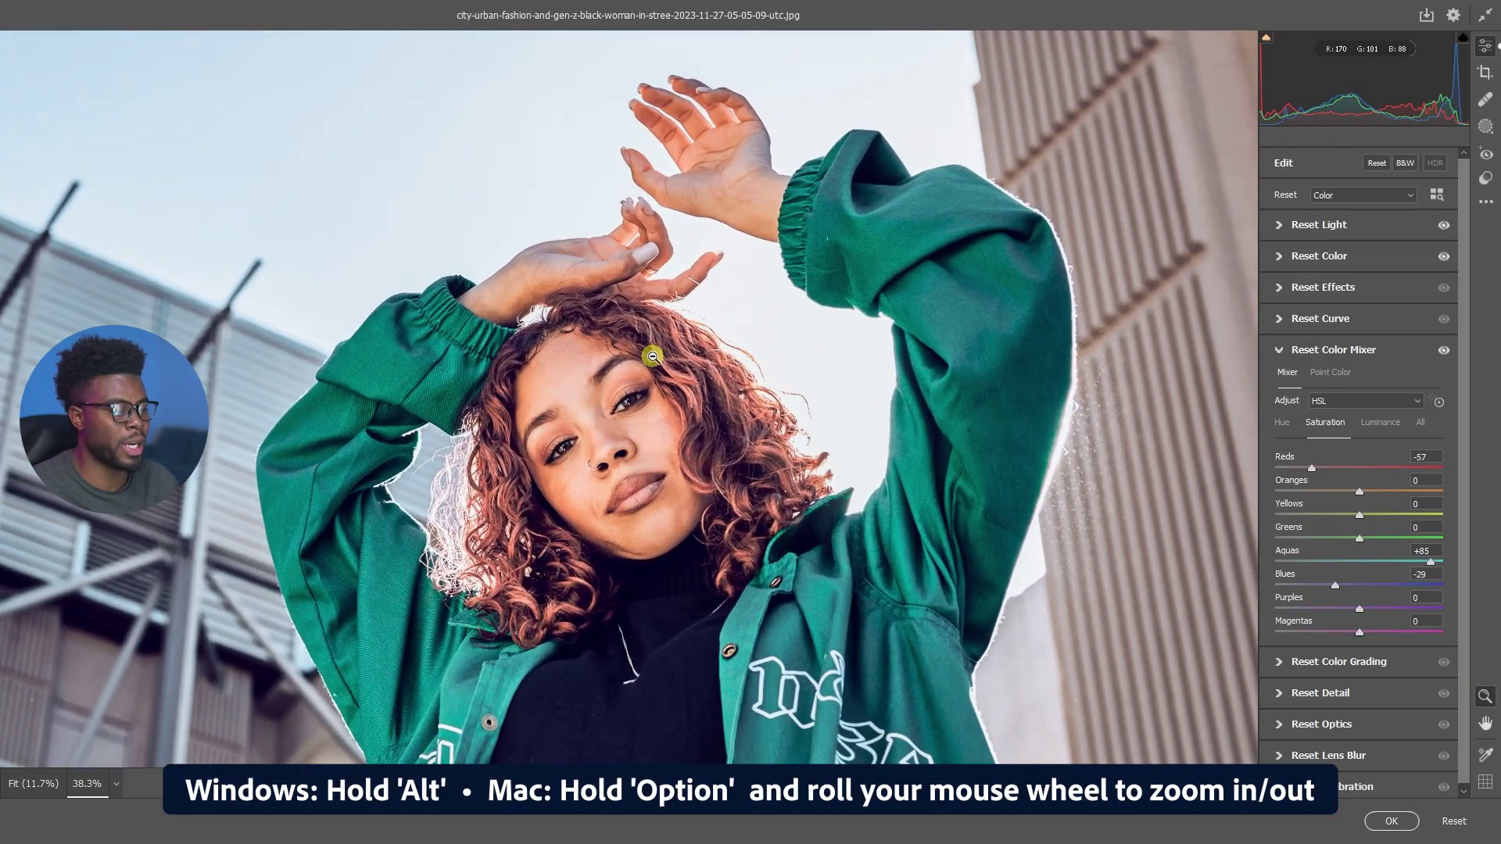
scroll(652, 357, up, 2)
scroll(653, 358, down, 2)
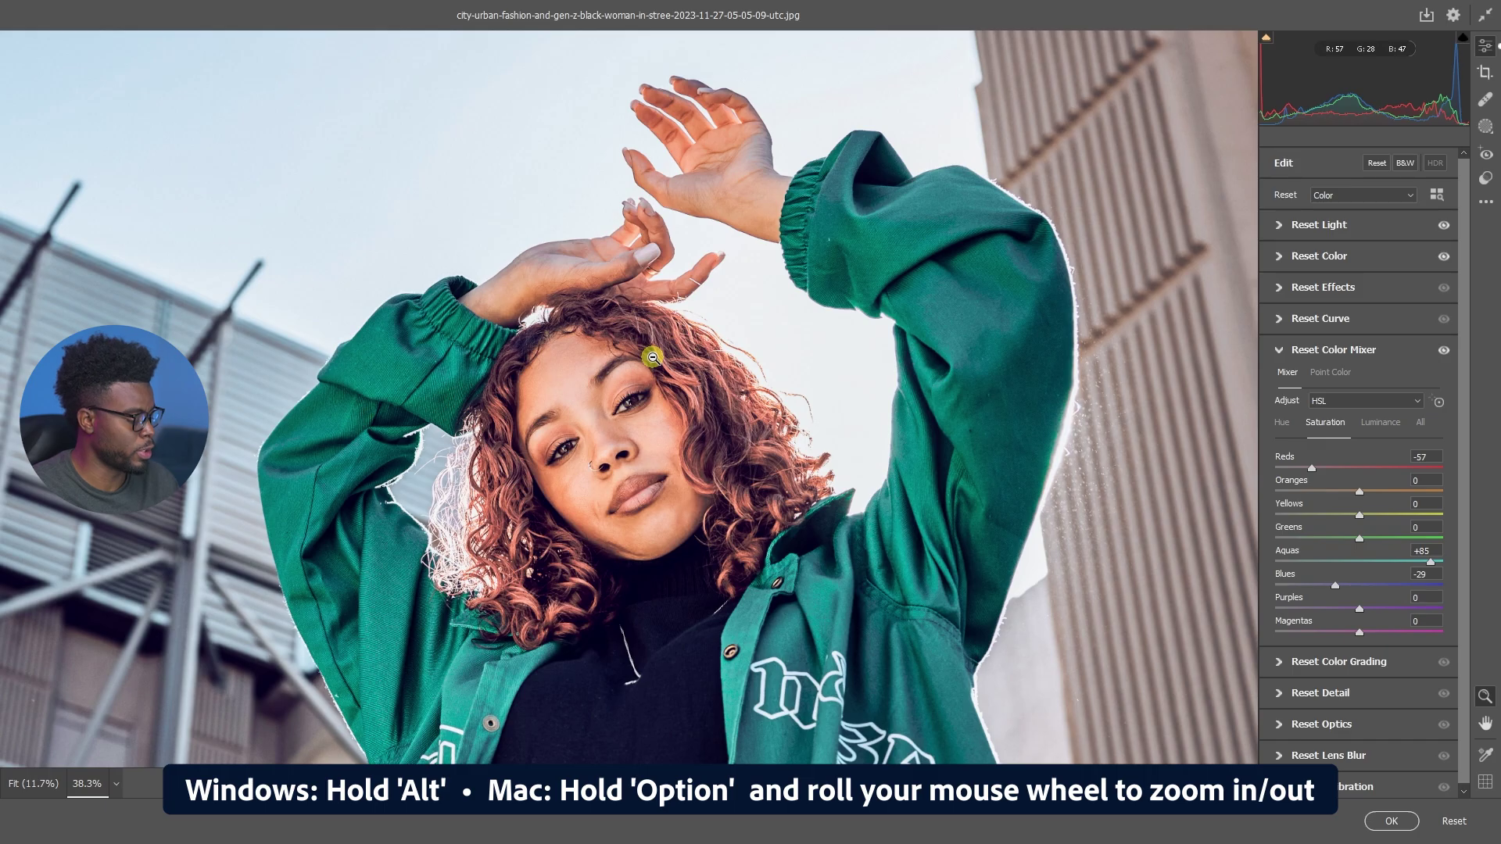
key(ctrl+0)
key(q)
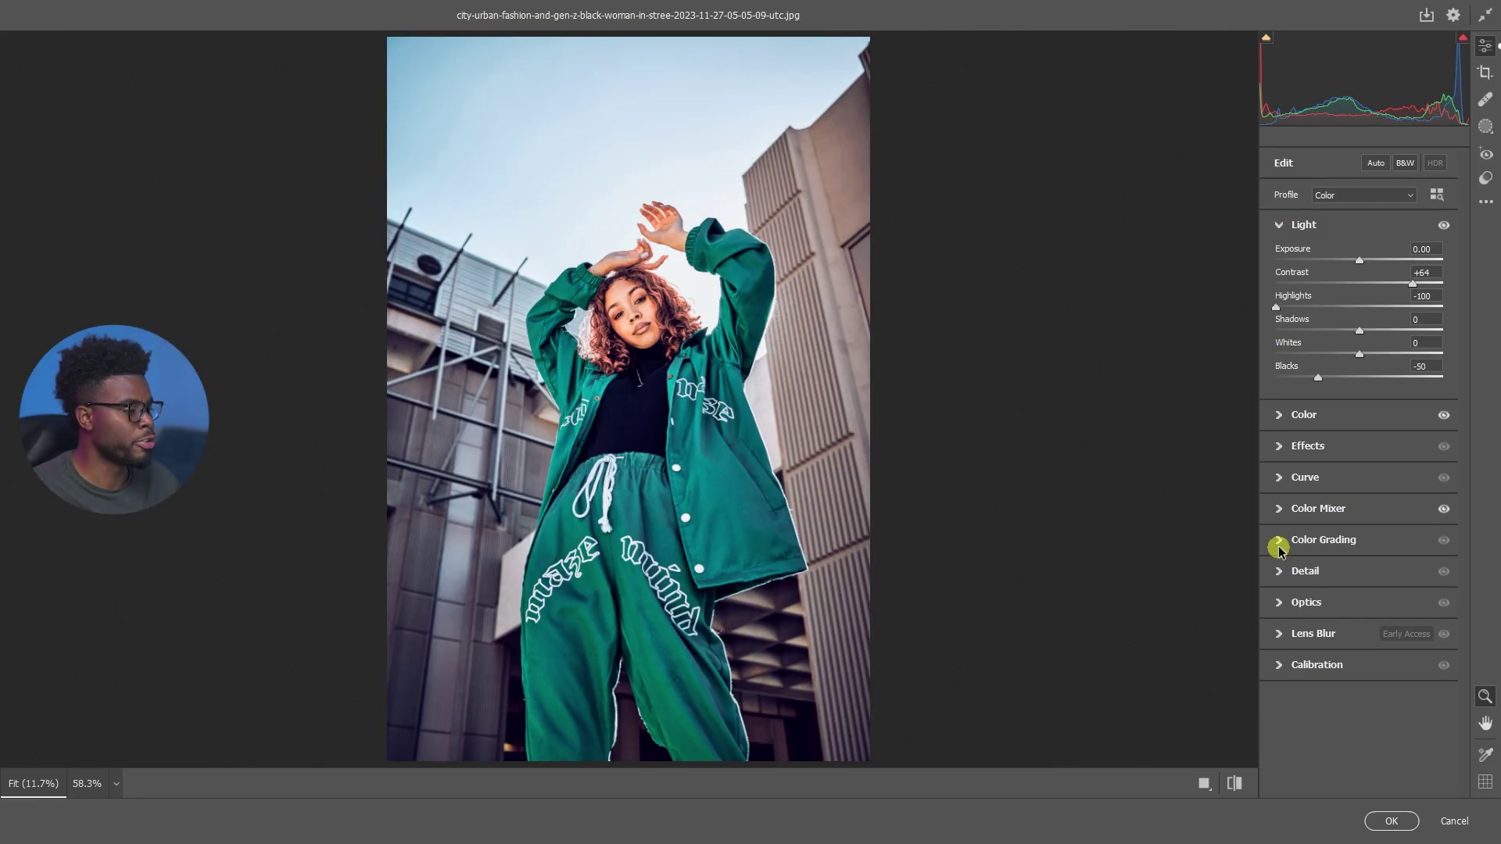
In Color Grading, tint the shadows blue and the midtones red (hue 354, saturation 22)
click(1279, 546)
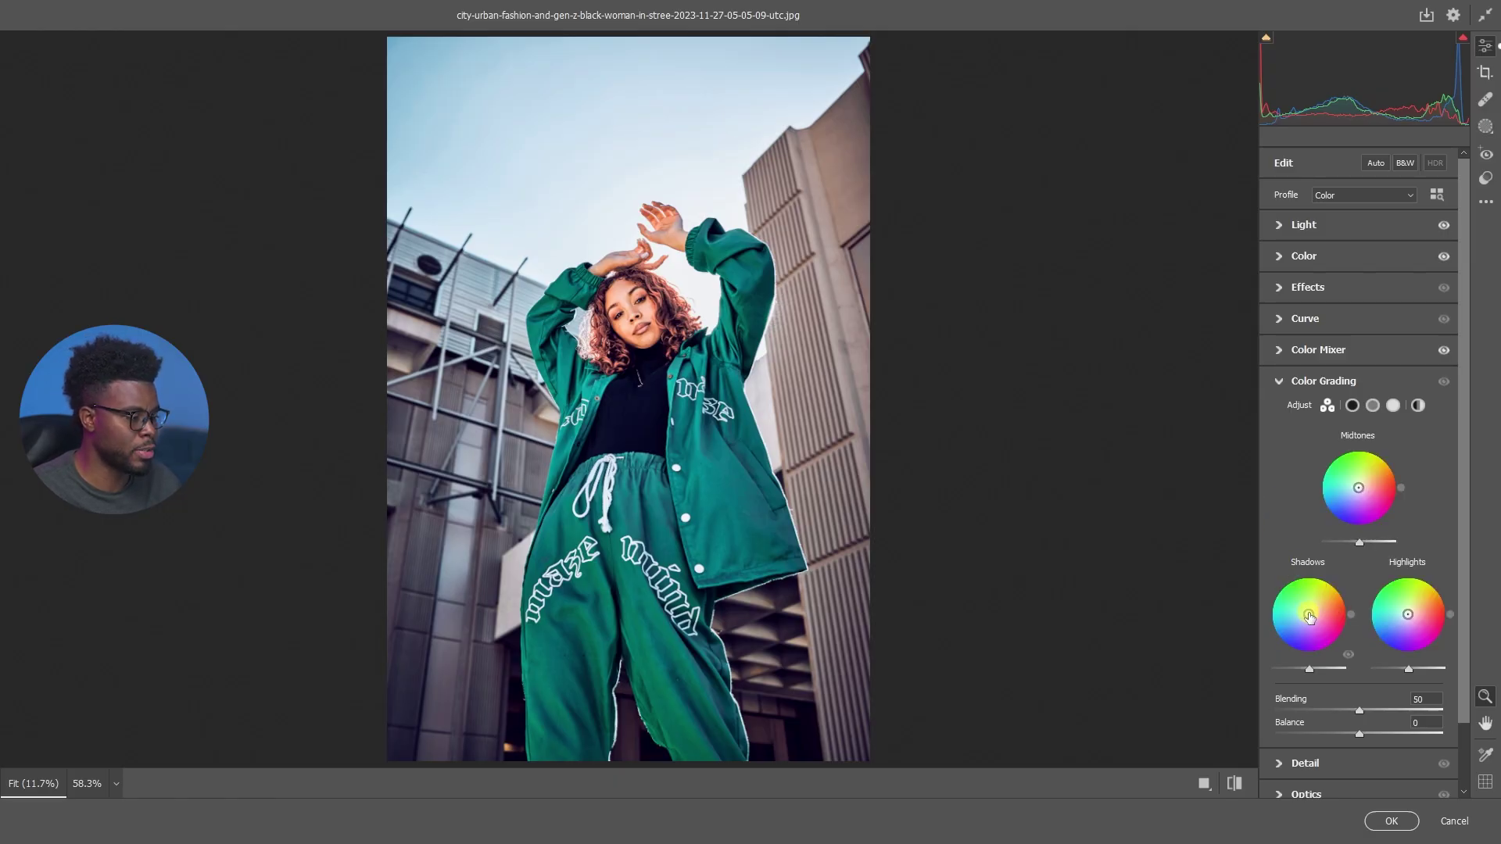
drag(1309, 614, 1304, 617)
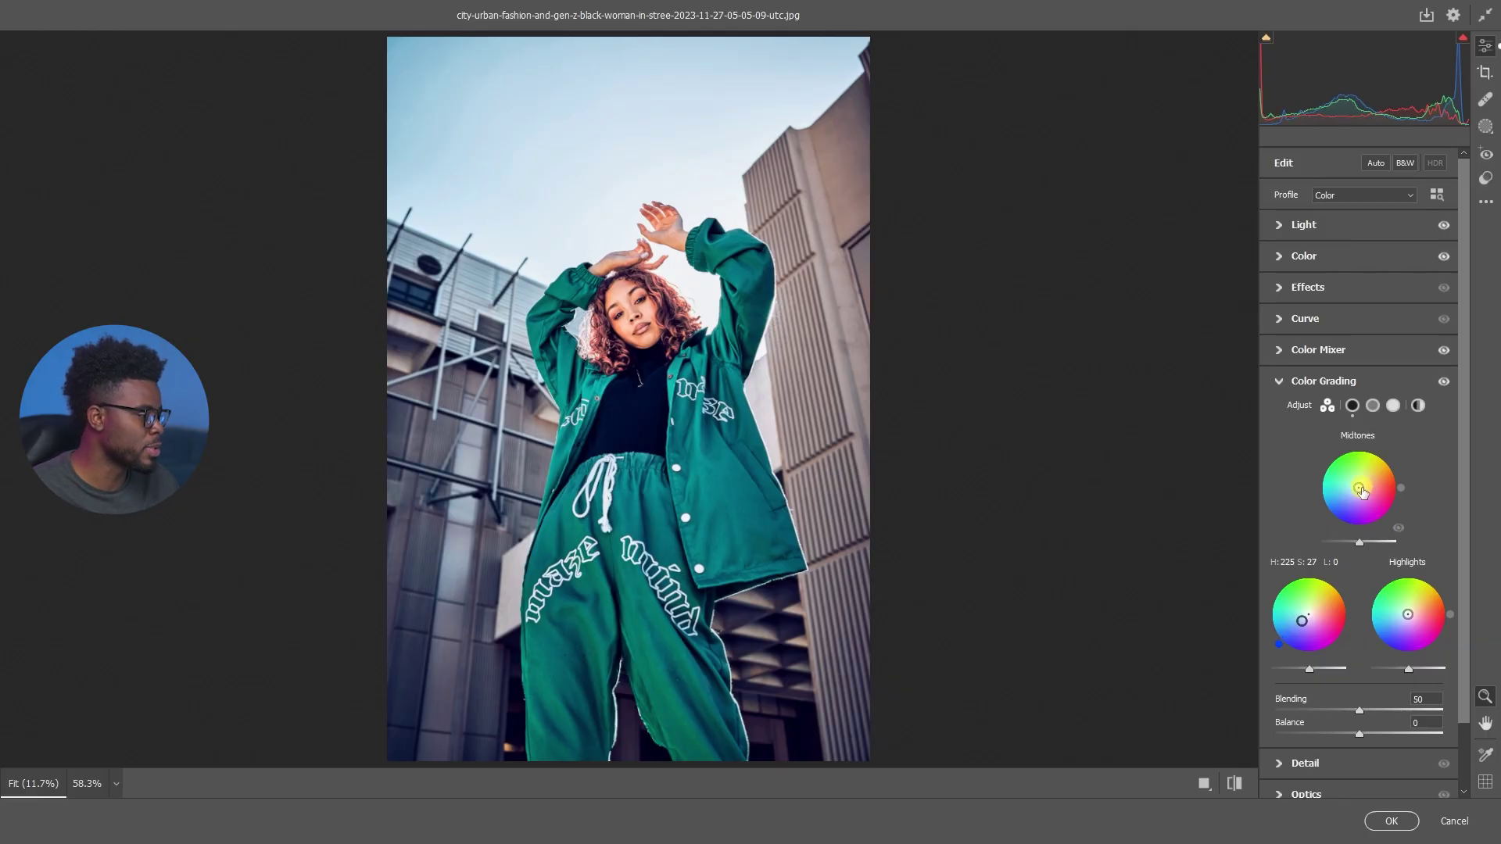
drag(1359, 491, 1367, 489)
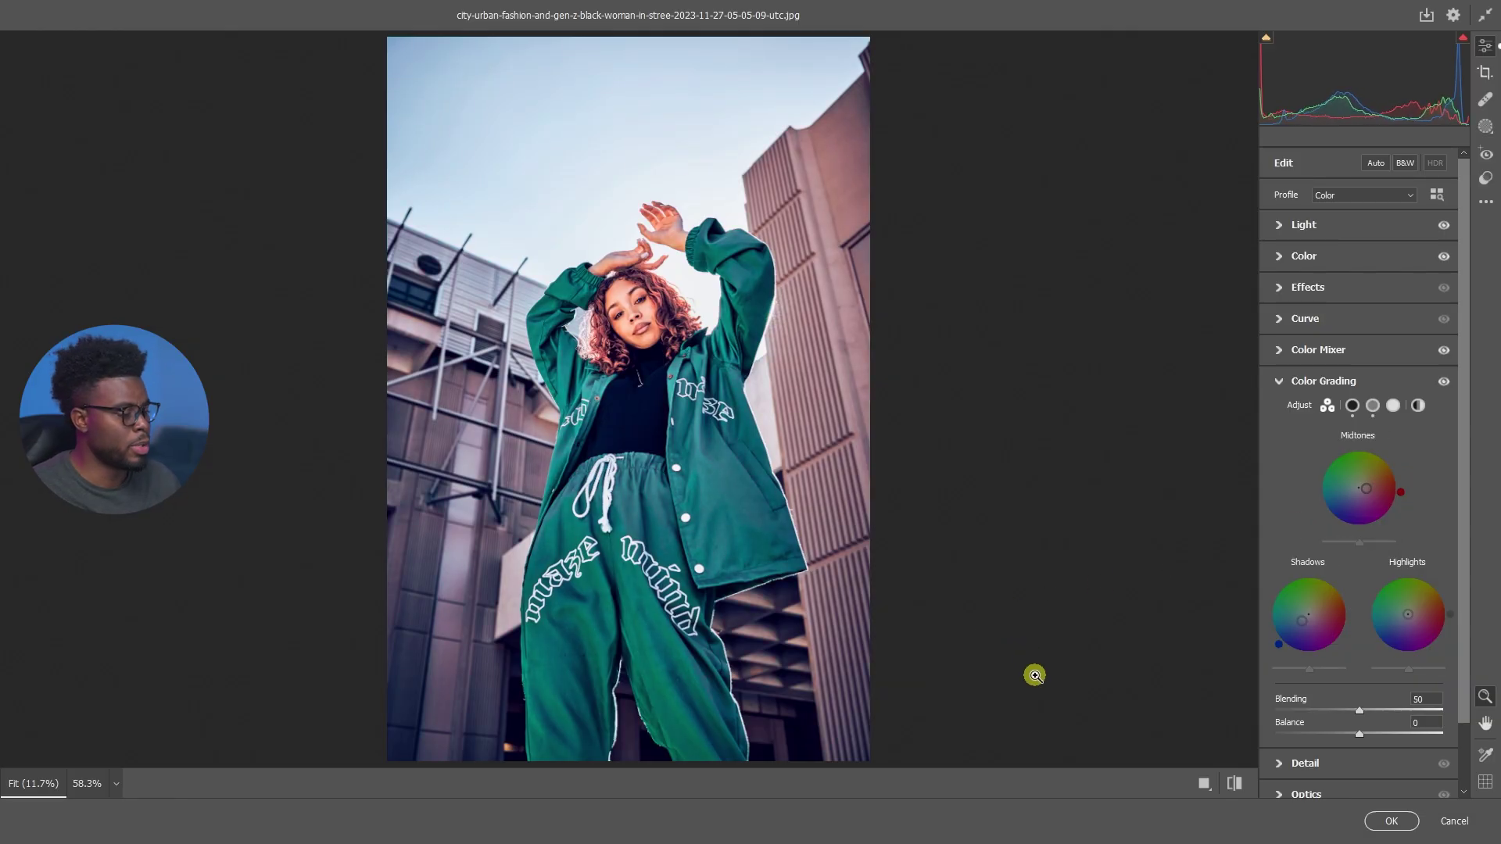
Cycle the Before/After comparison layouts, ending back on side by side
click(1204, 783)
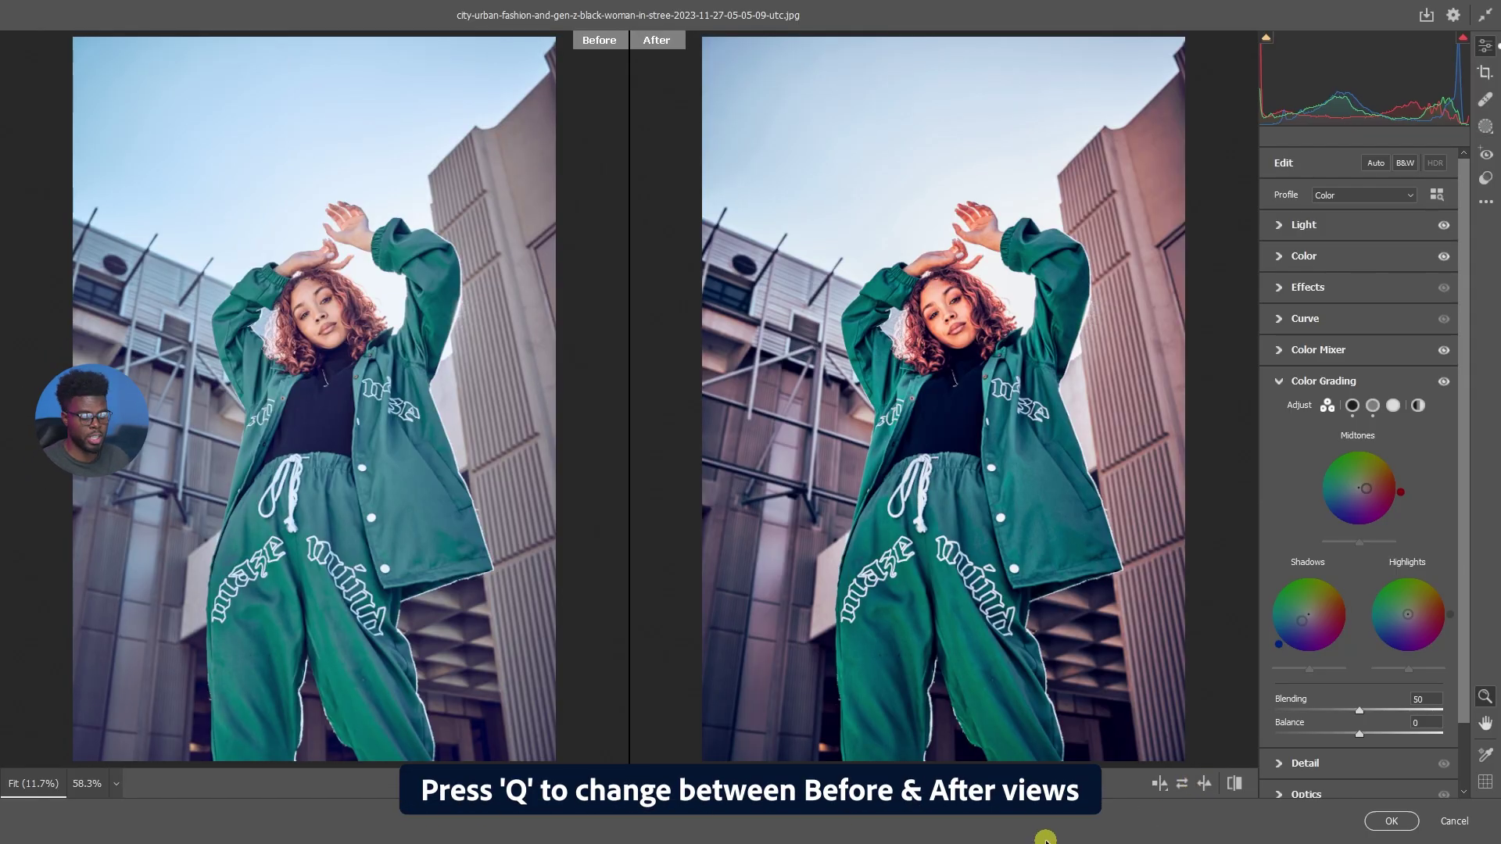
key(q)
key(q)
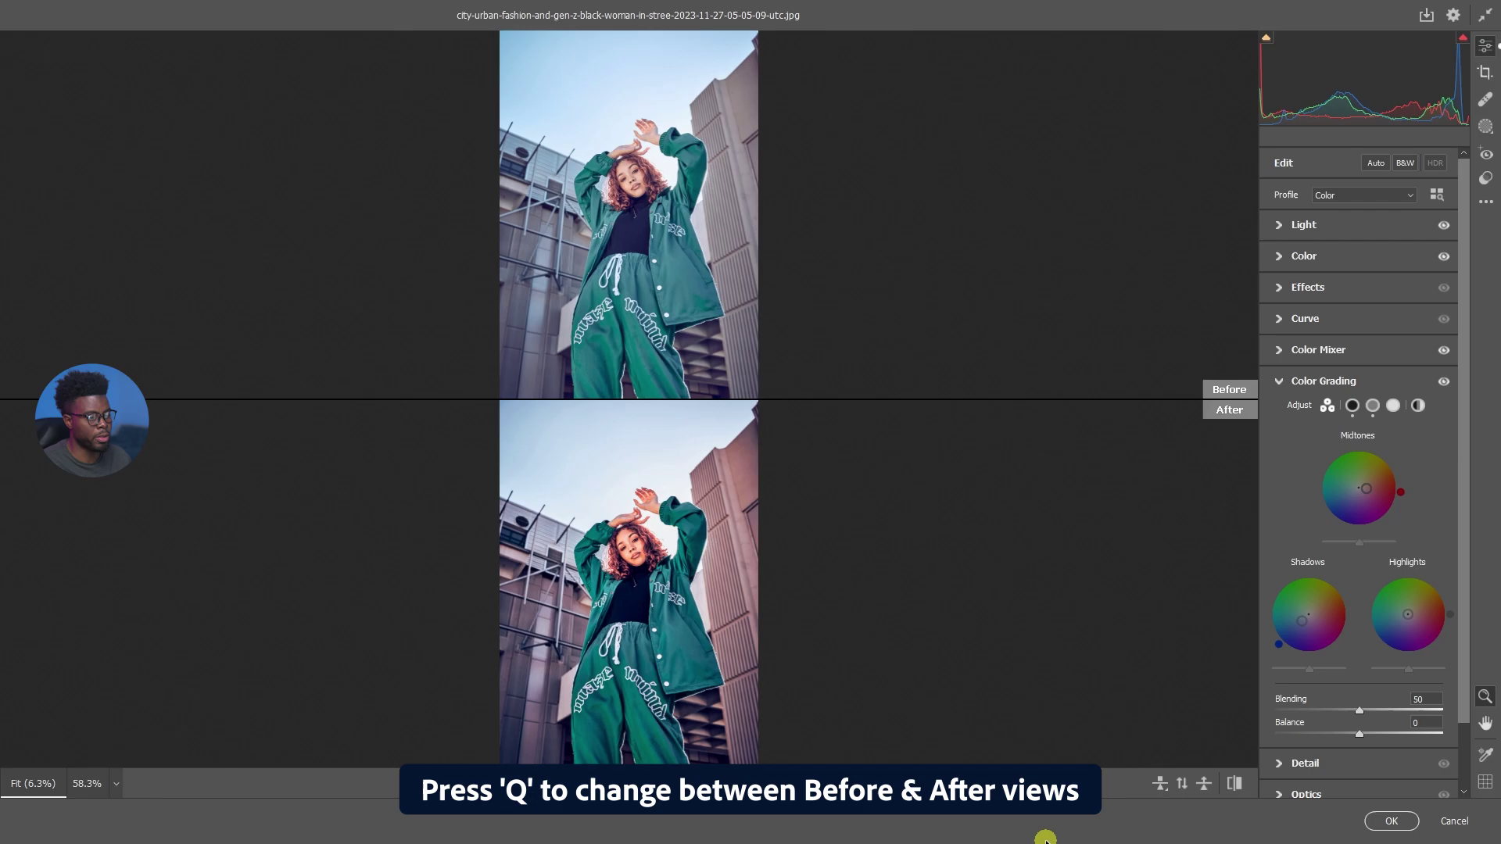
key(q)
key(q)
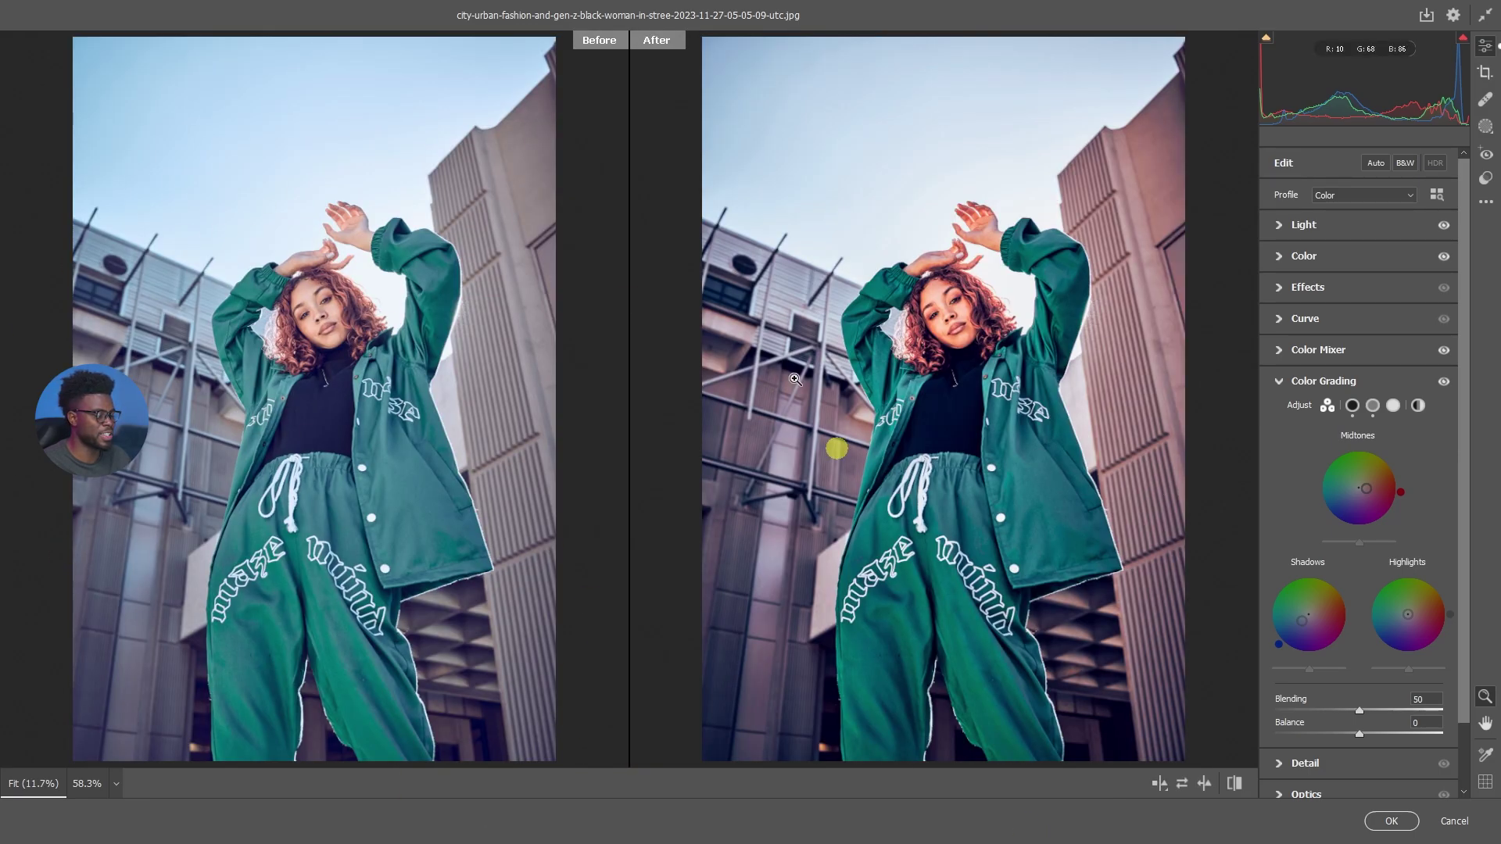
Add a -12 Vignette in Effects and set Temperature to +5
click(1281, 288)
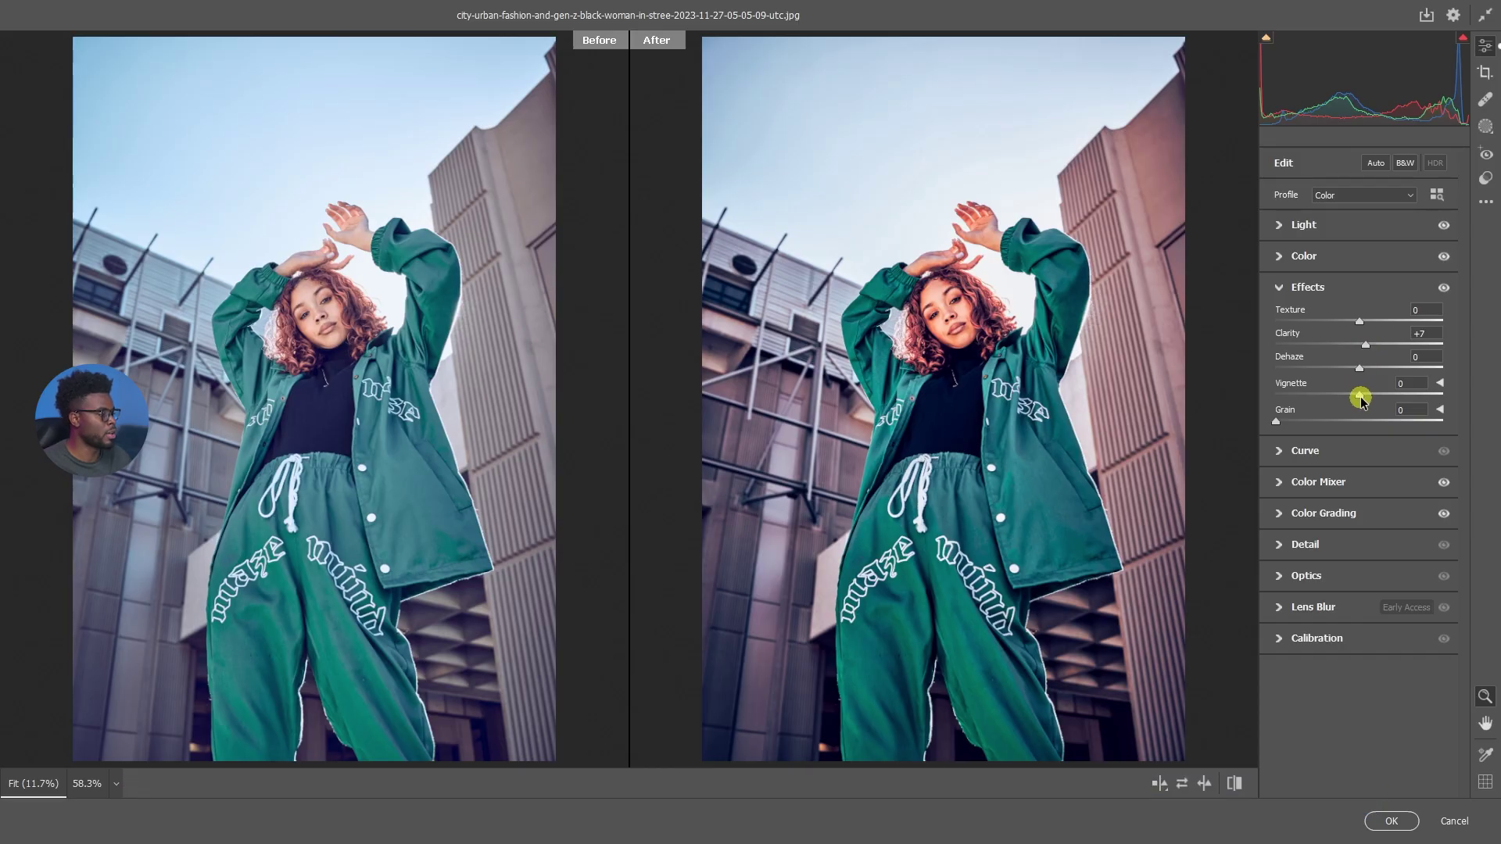
drag(1359, 397, 1348, 395)
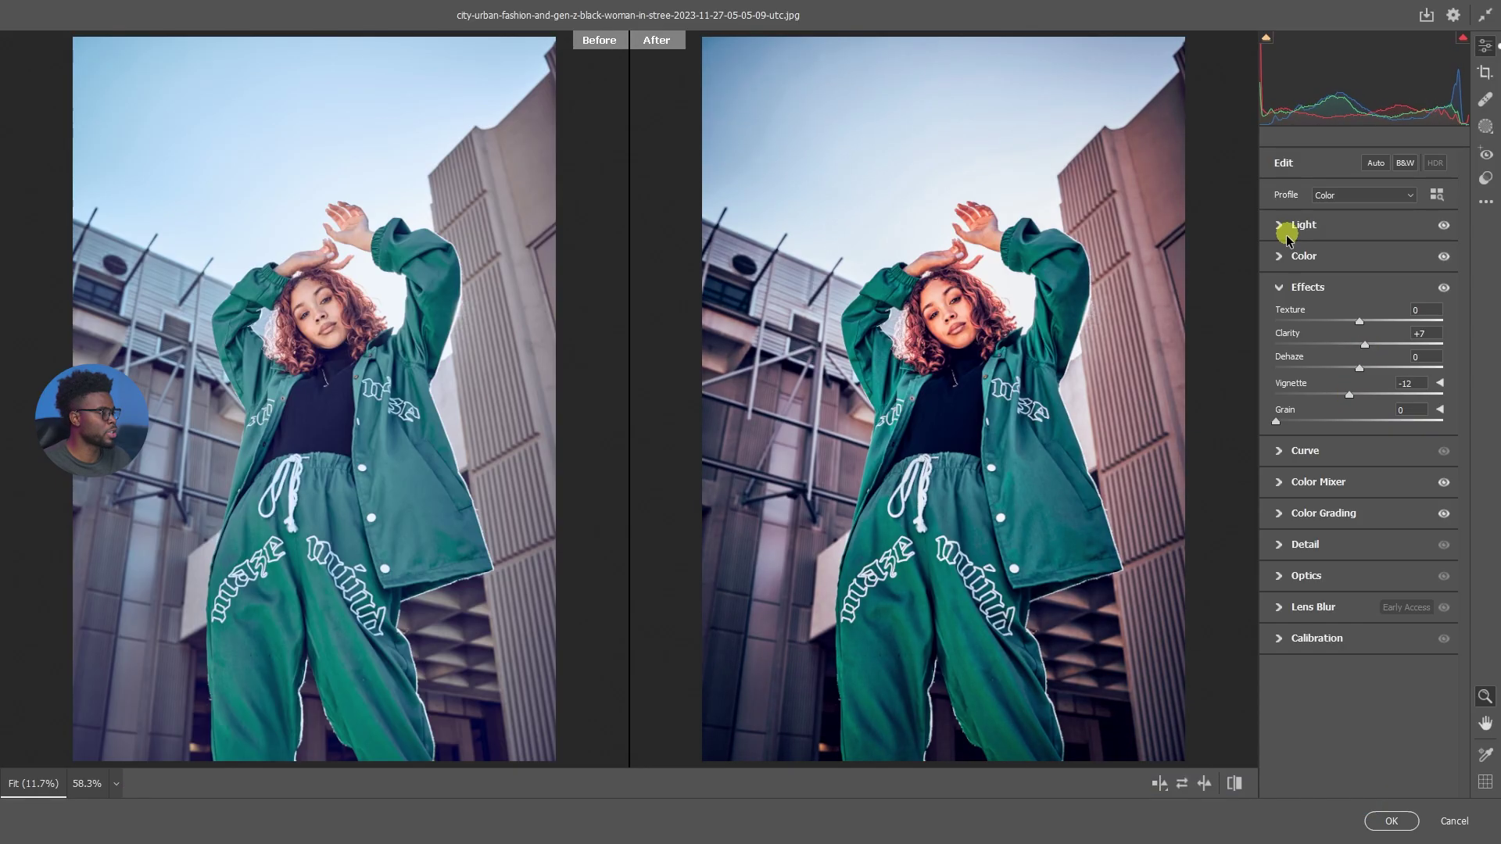
click(1276, 258)
drag(1359, 320, 1367, 323)
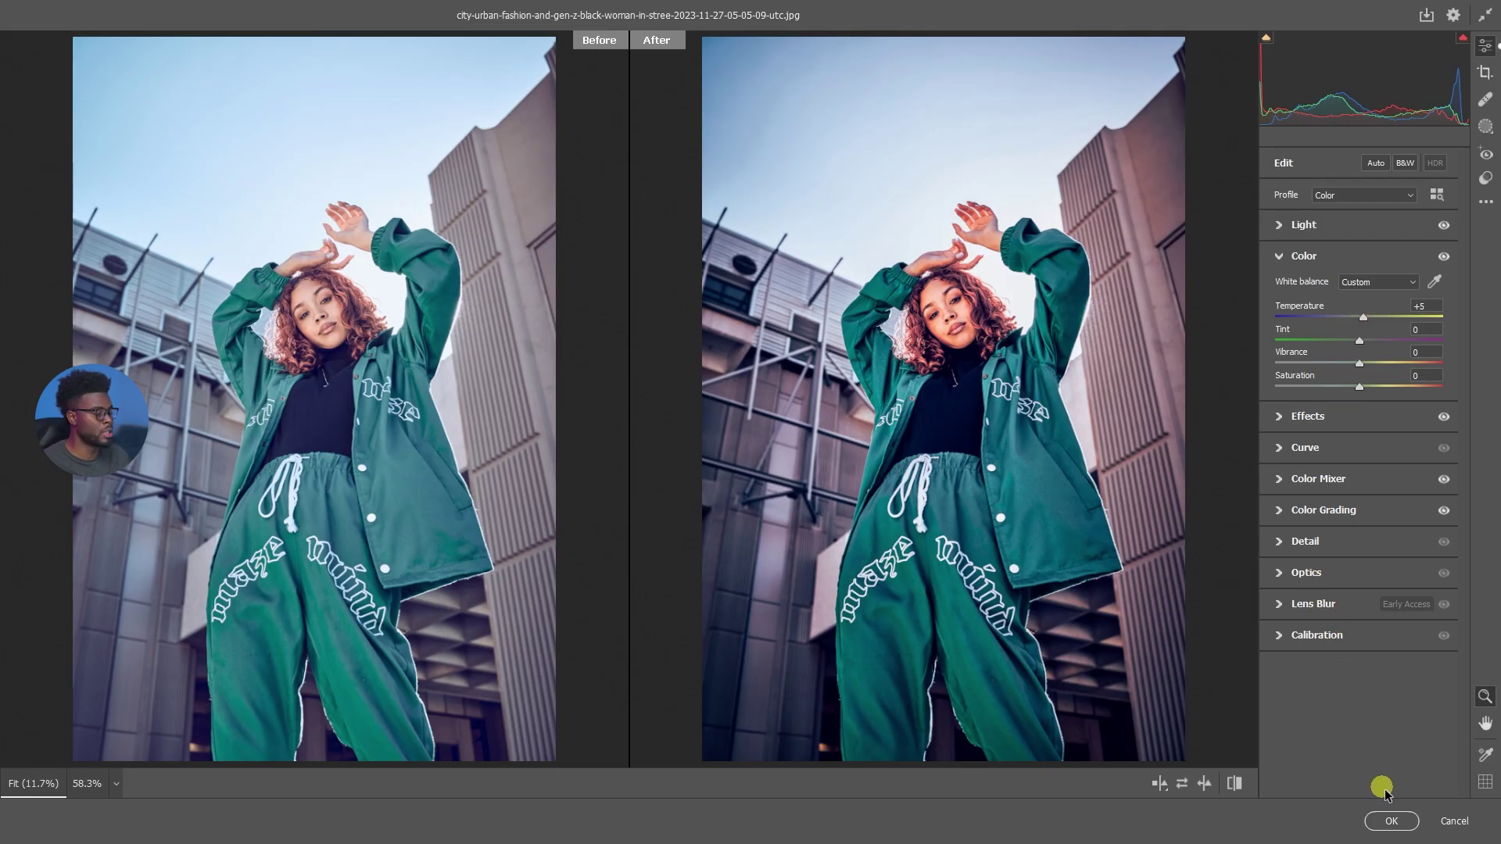
Apply the Camera Raw edits and toggle the smart filter off and on to compare
click(1392, 820)
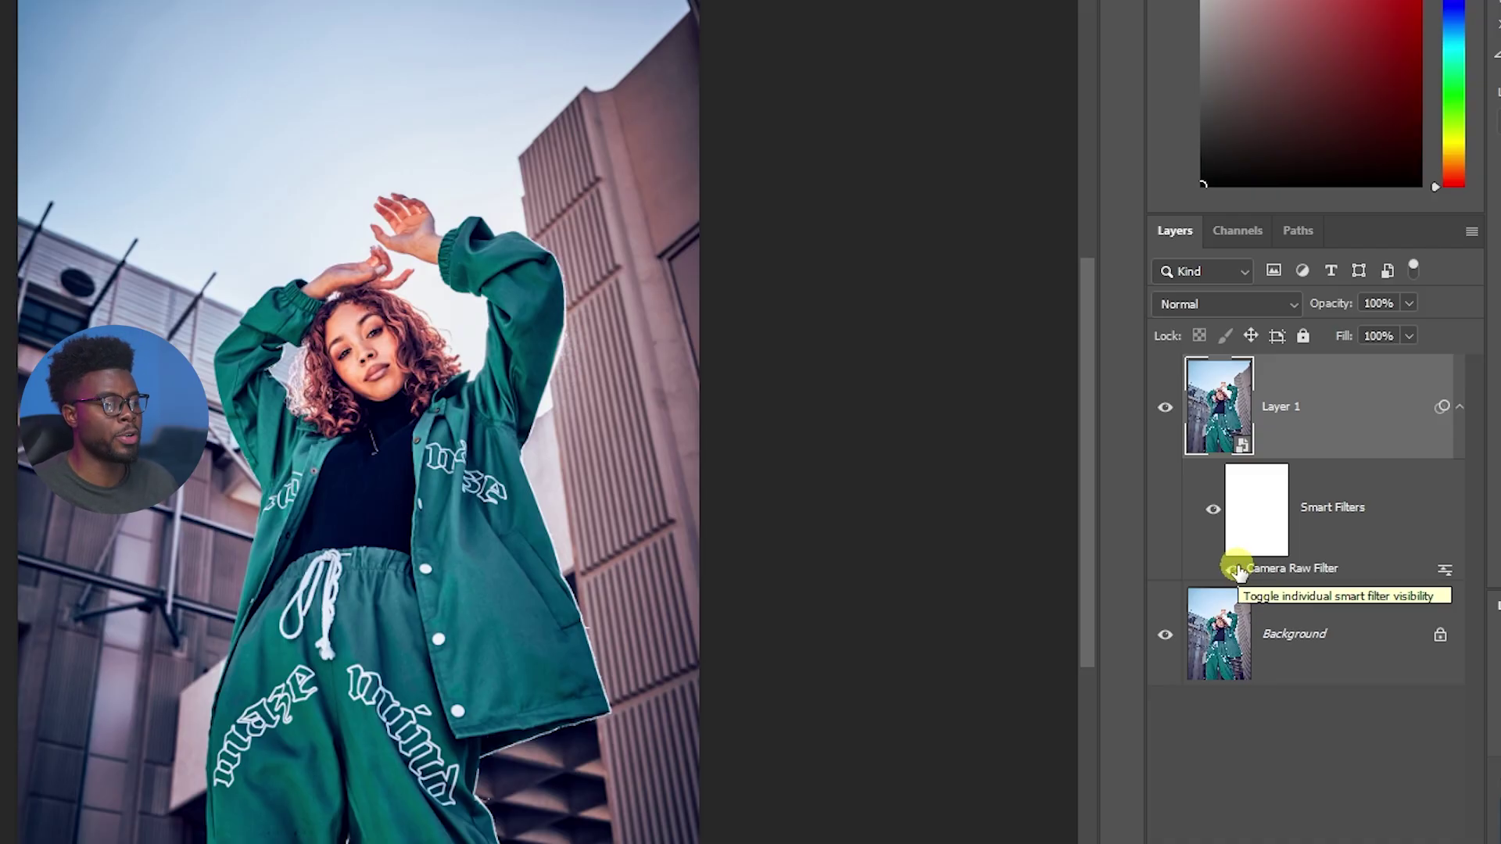
click(1213, 509)
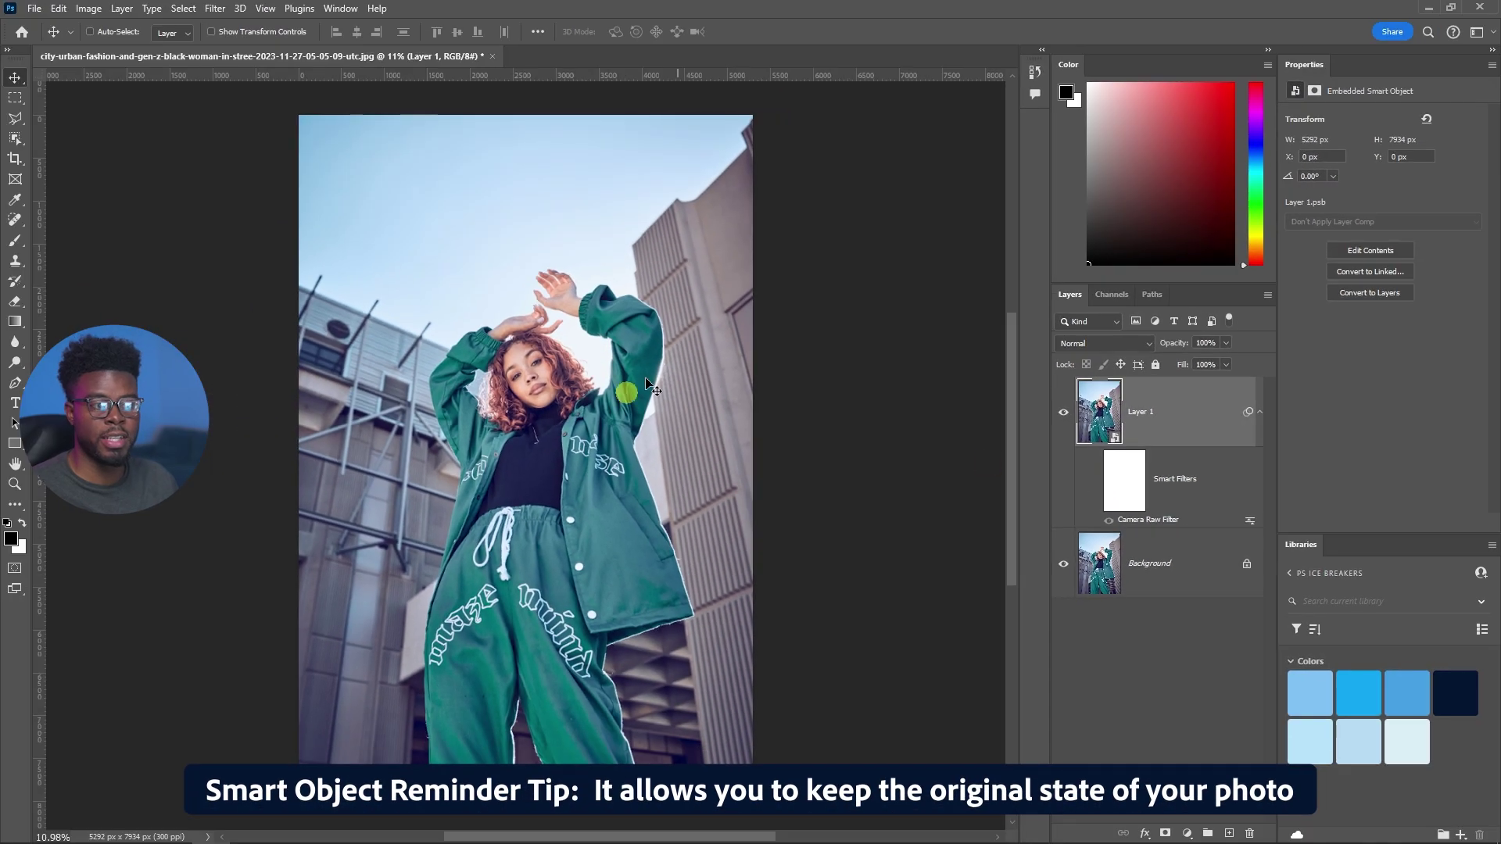
click(1097, 487)
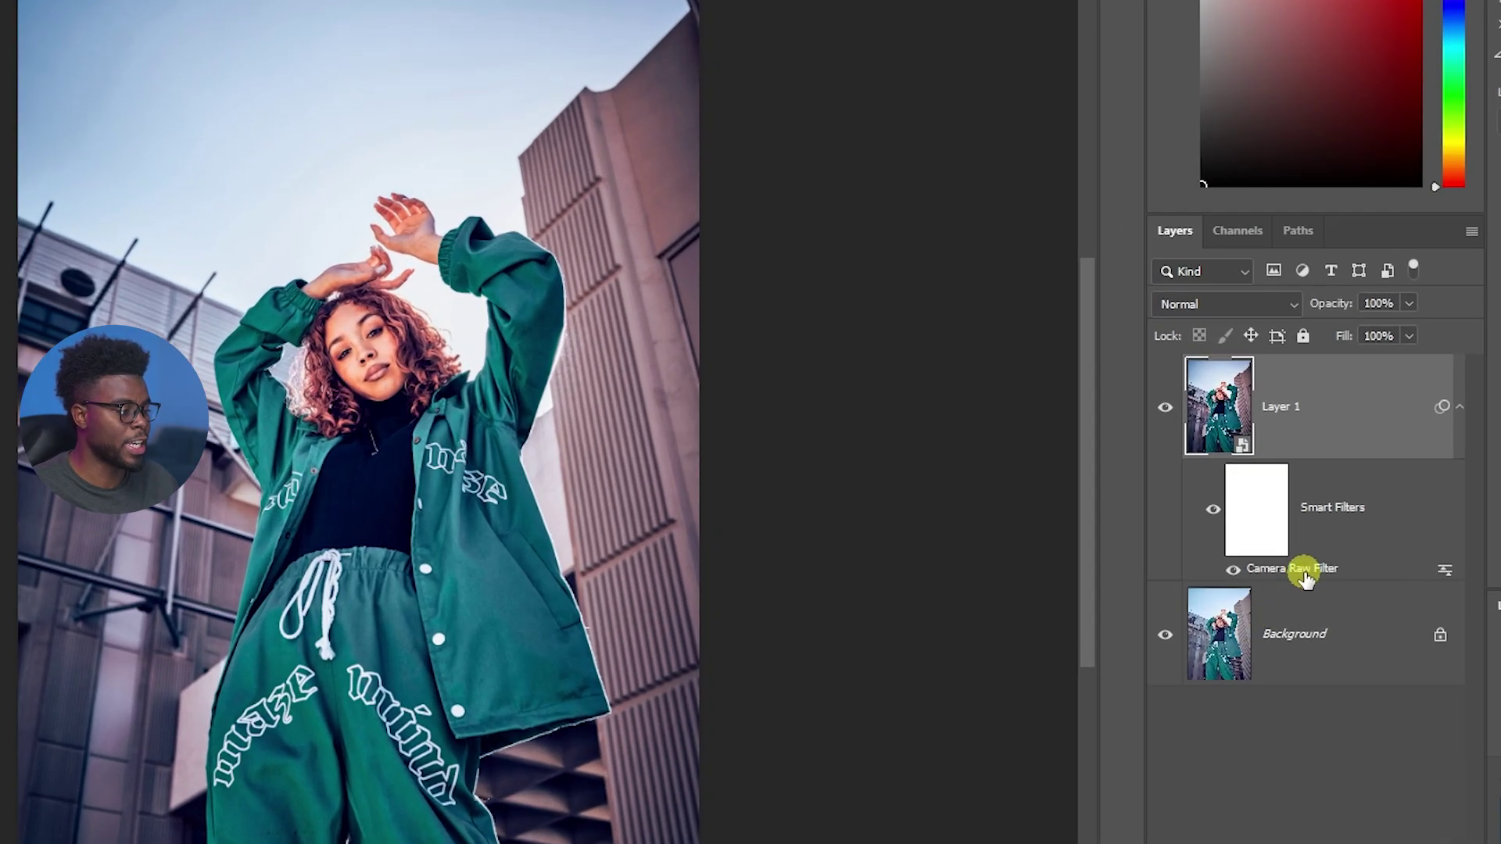
Reopen the Camera Raw smart filter, review the Light and Color Mixer settings, and close it
double_click(1298, 570)
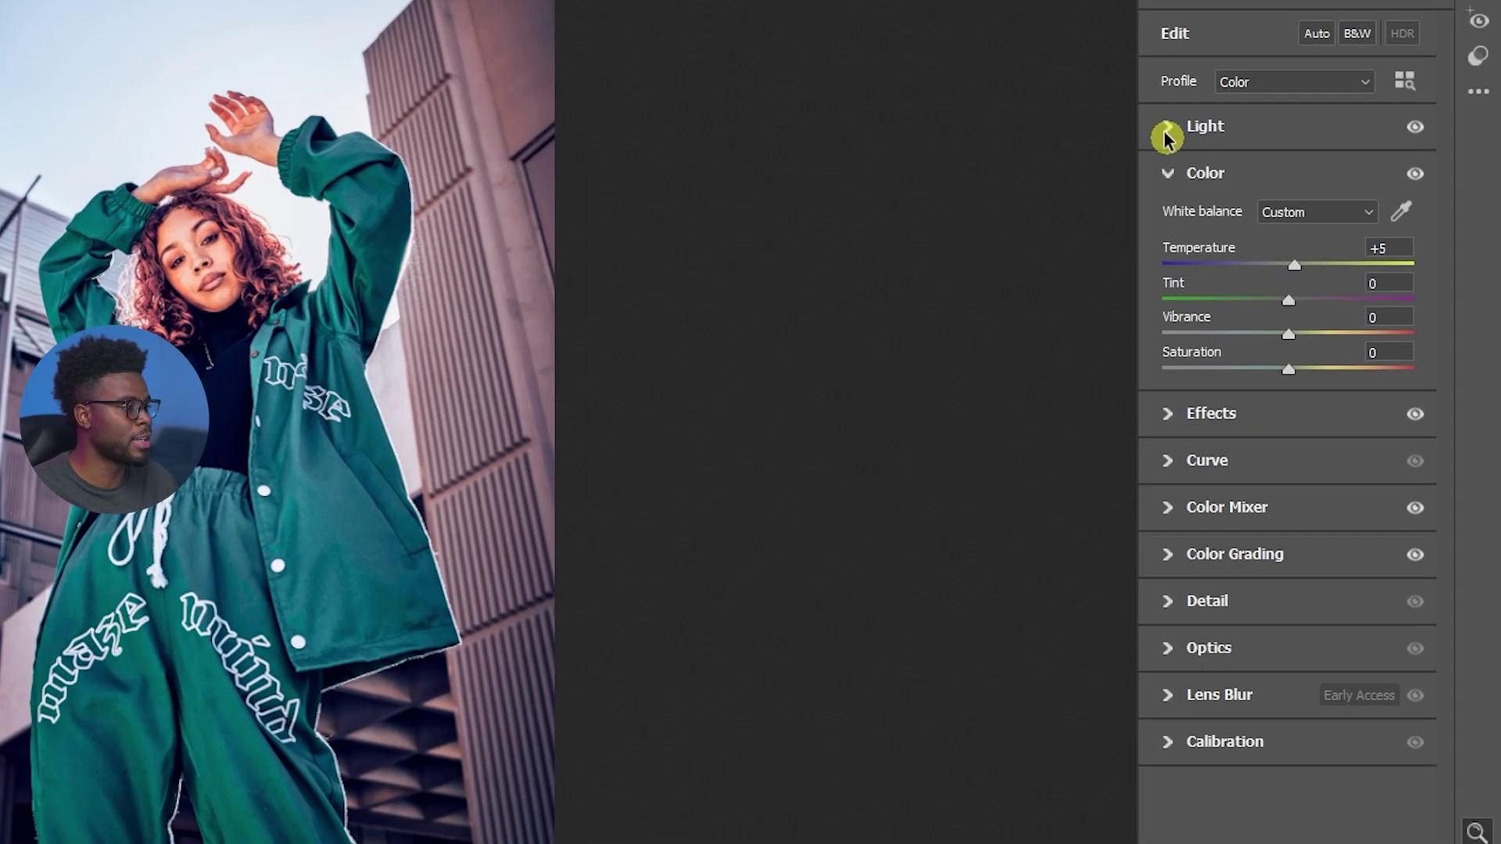
click(1276, 226)
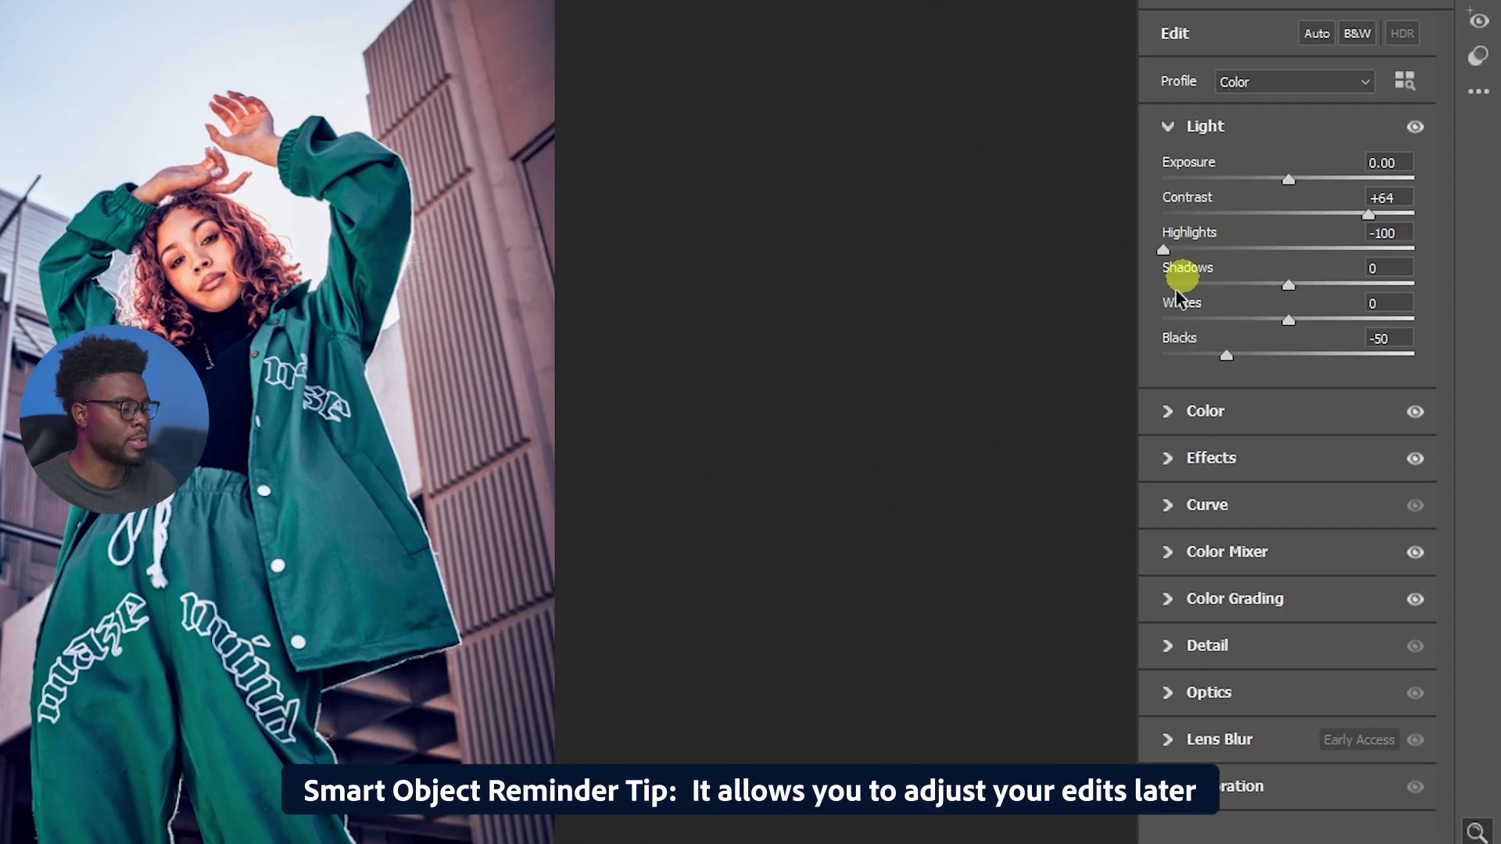
click(1170, 552)
click(1424, 780)
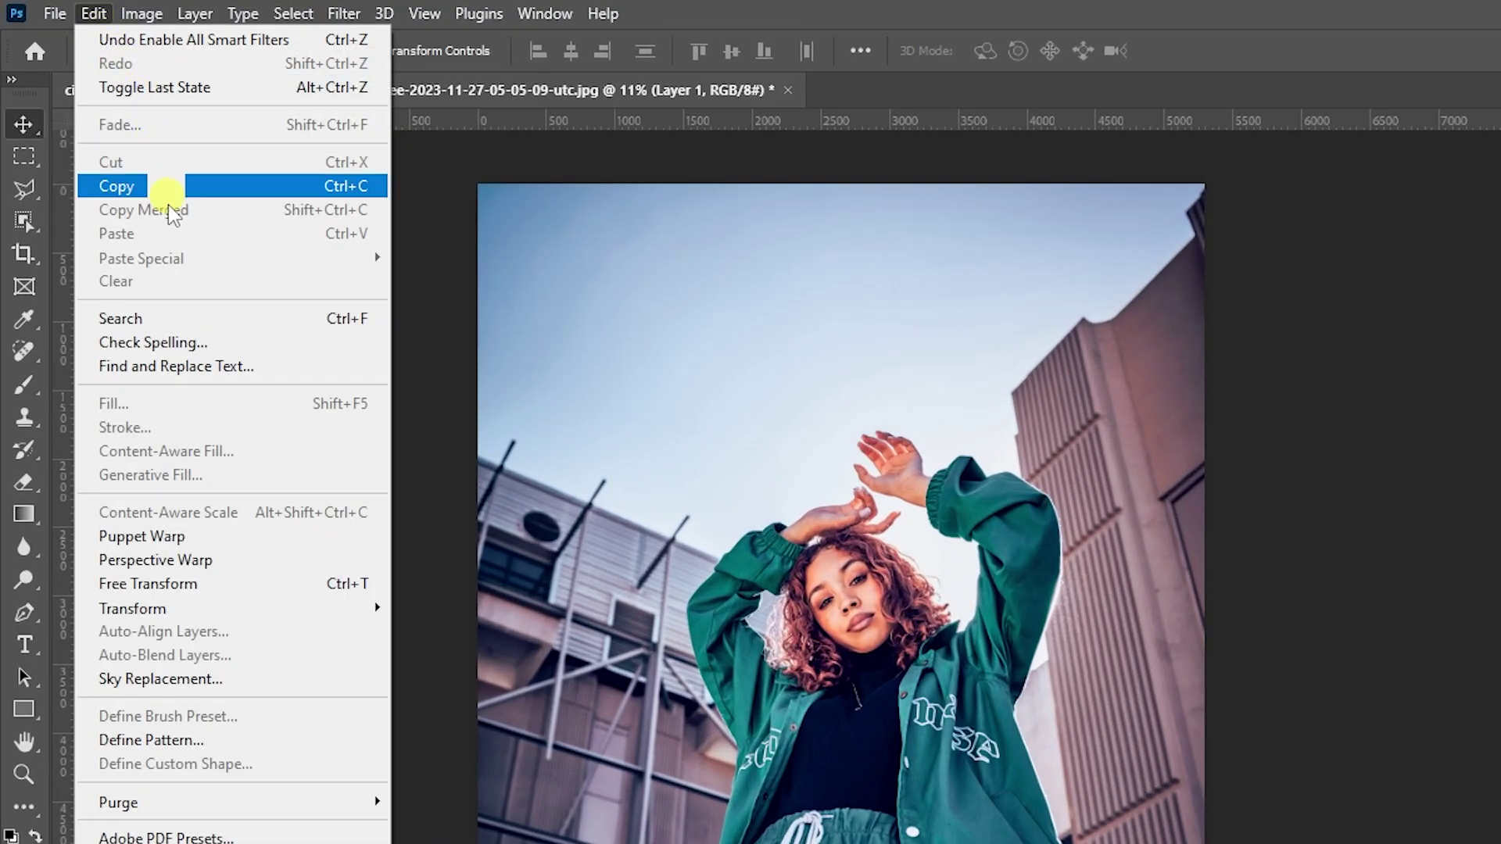
Swap in the blue cloudy sky preset with Brightness 54 and Temperature 66
click(195, 677)
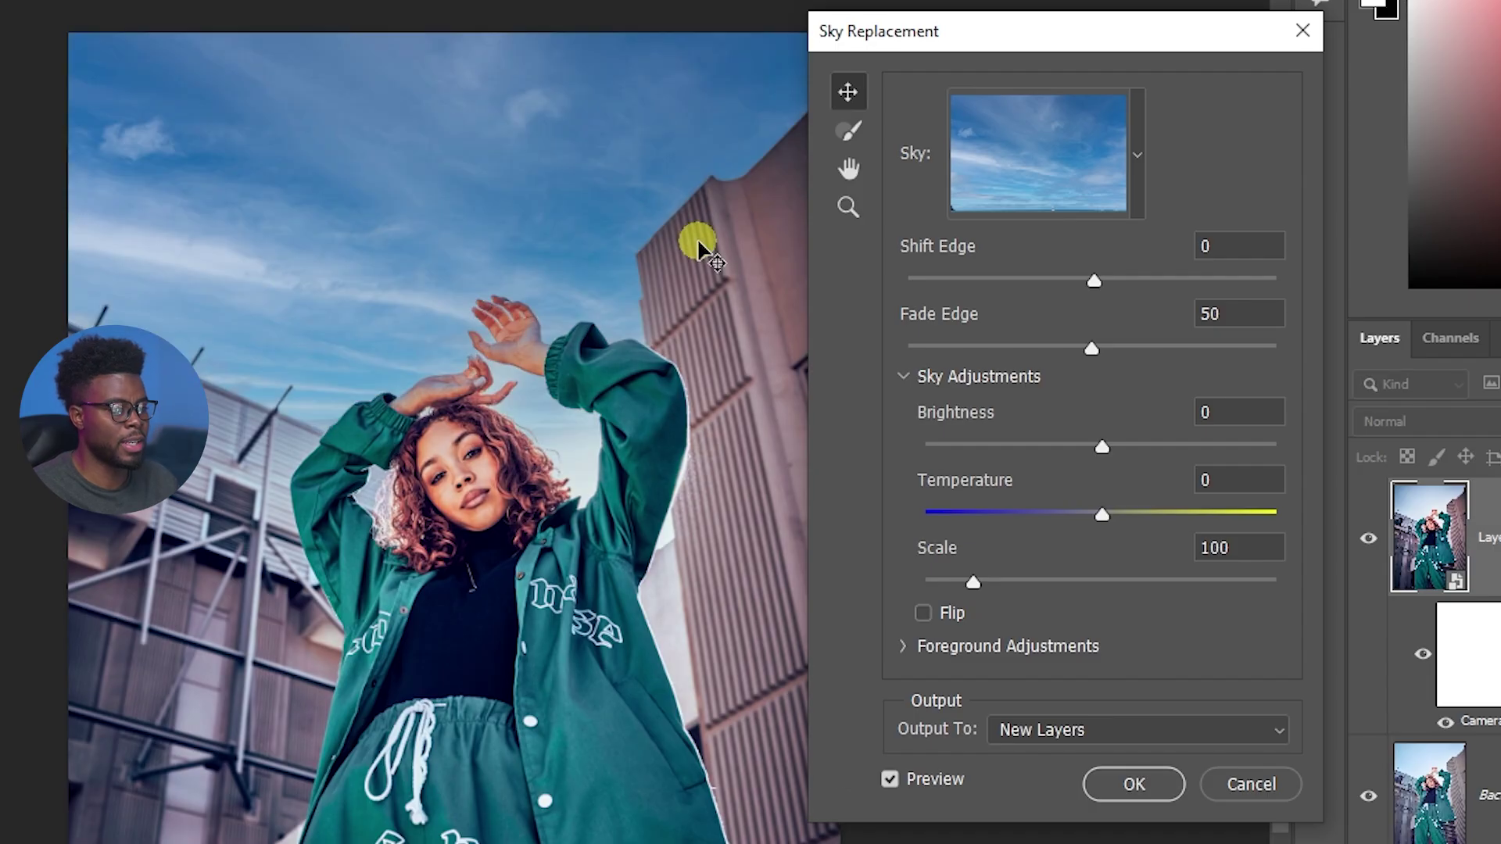
click(1137, 143)
click(1142, 161)
drag(1102, 447, 1170, 442)
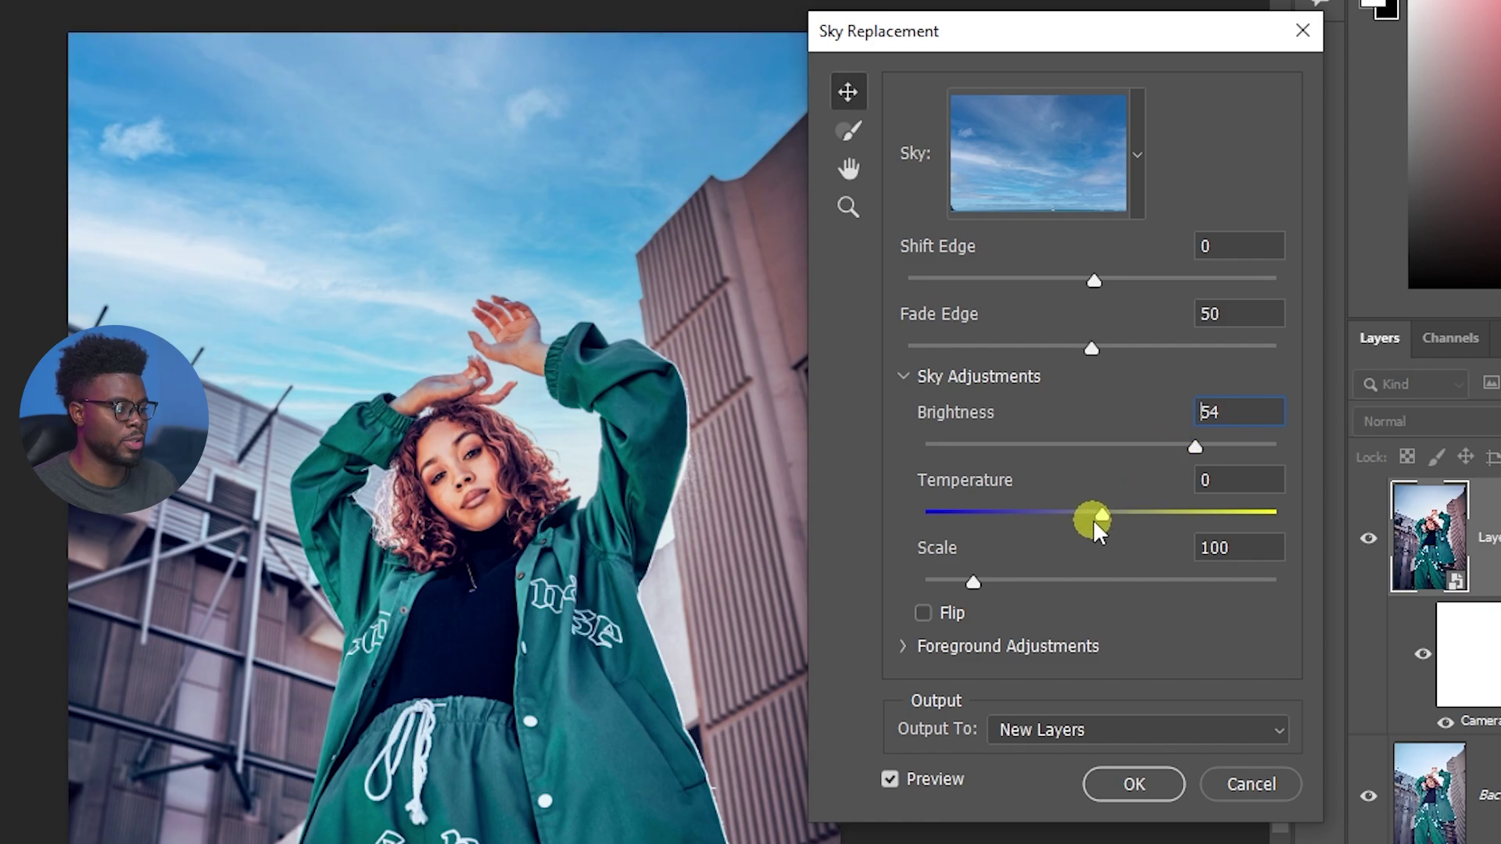
drag(1093, 519, 1194, 514)
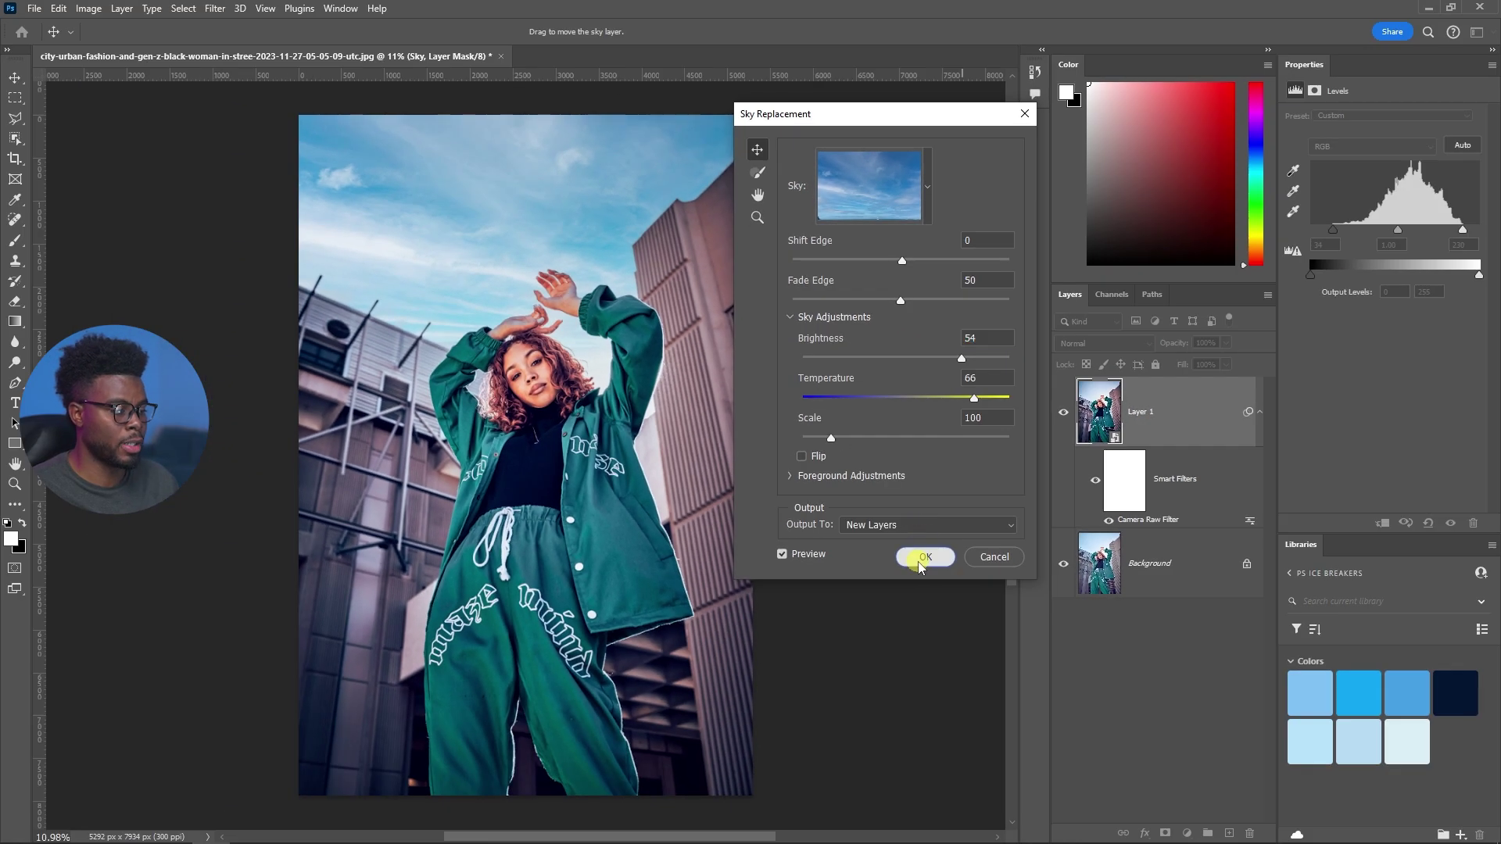
Apply the new sky, then collapse and hide the Sky Replacement Group to compare
click(1134, 784)
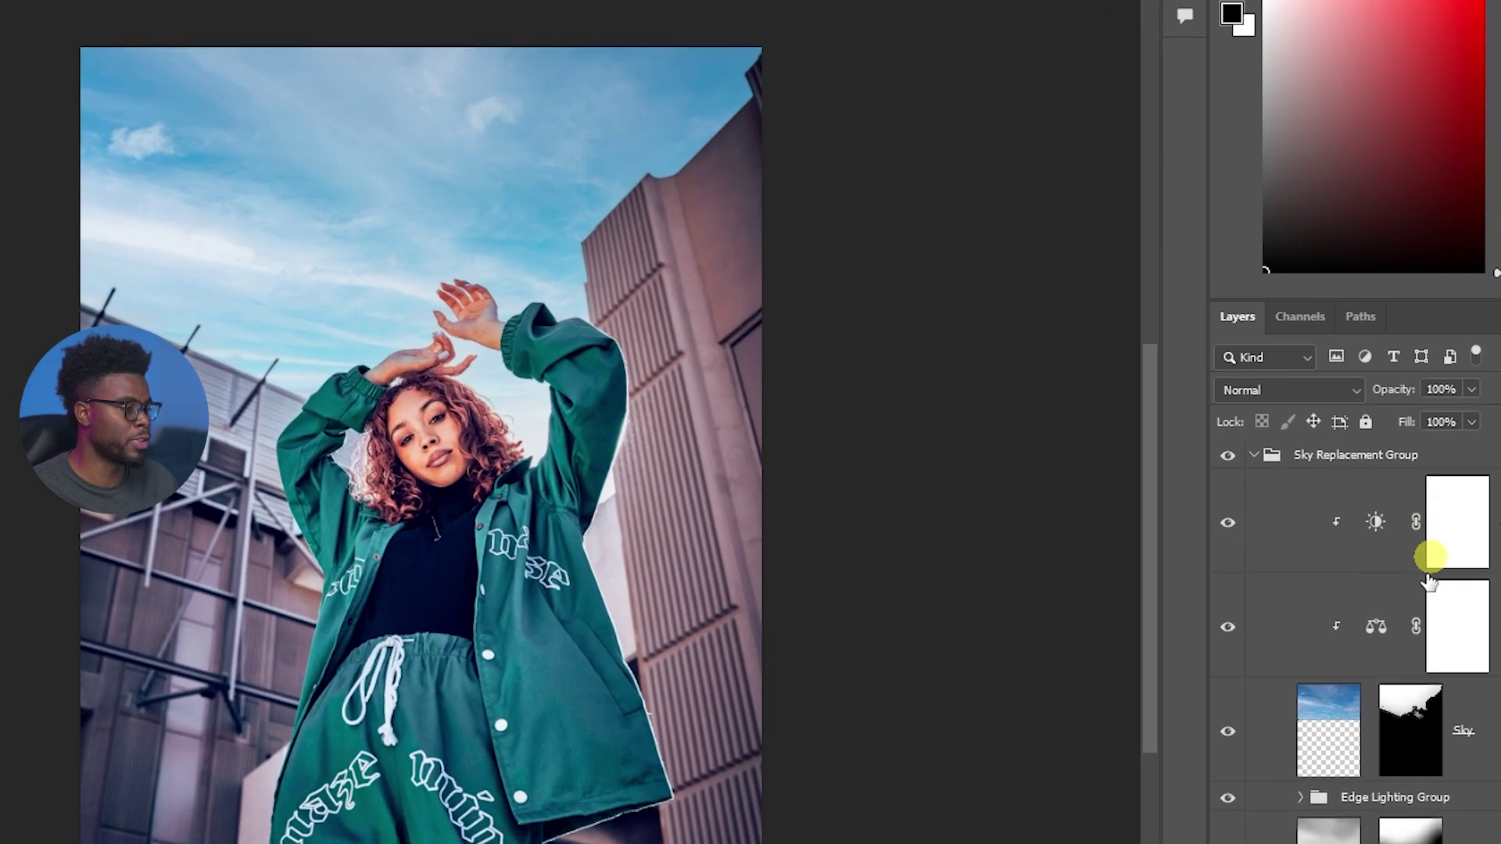
click(1254, 454)
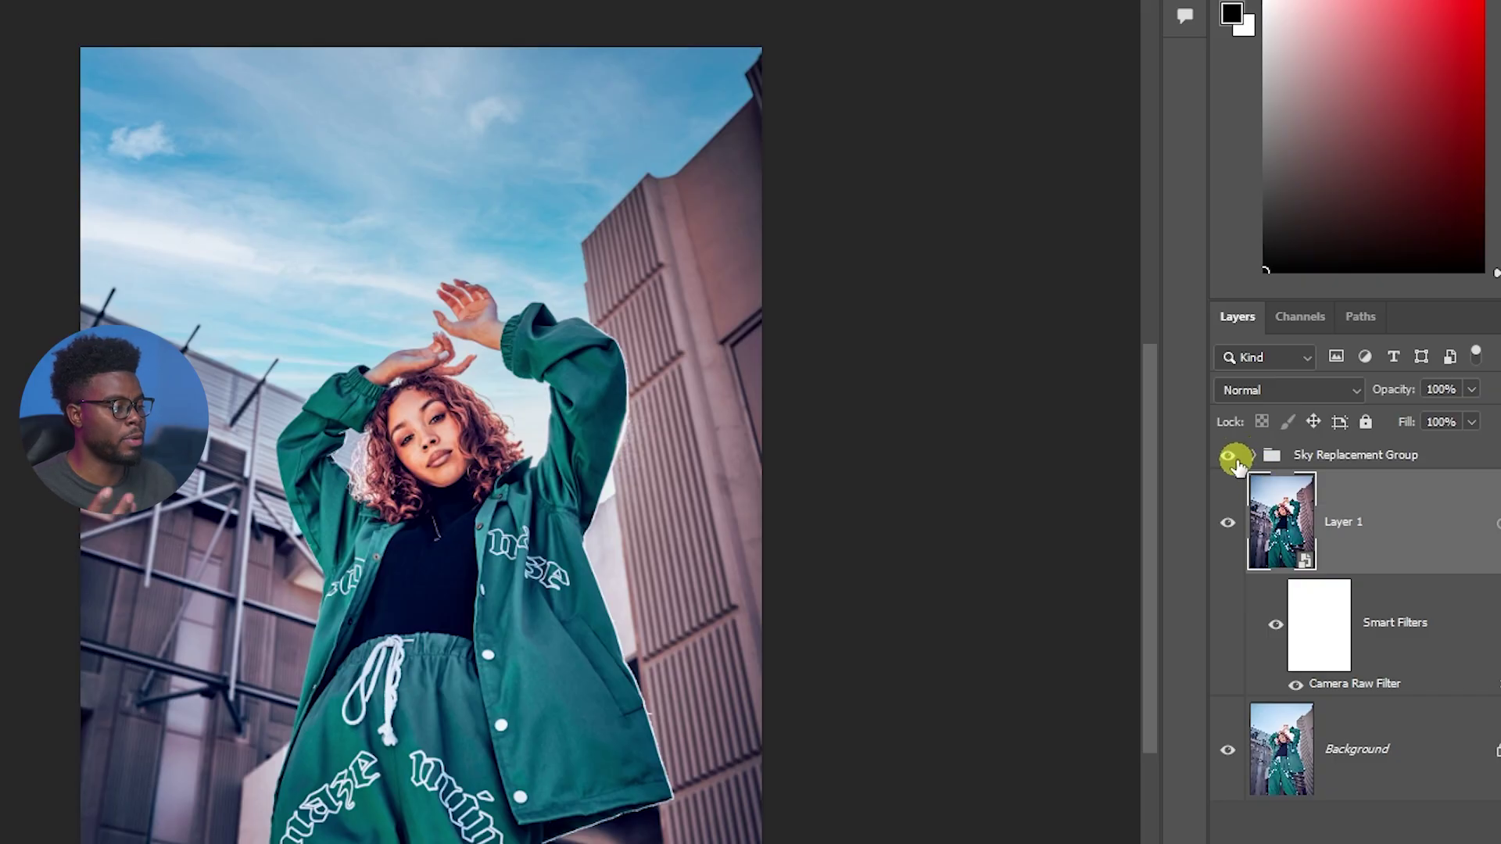
click(1233, 462)
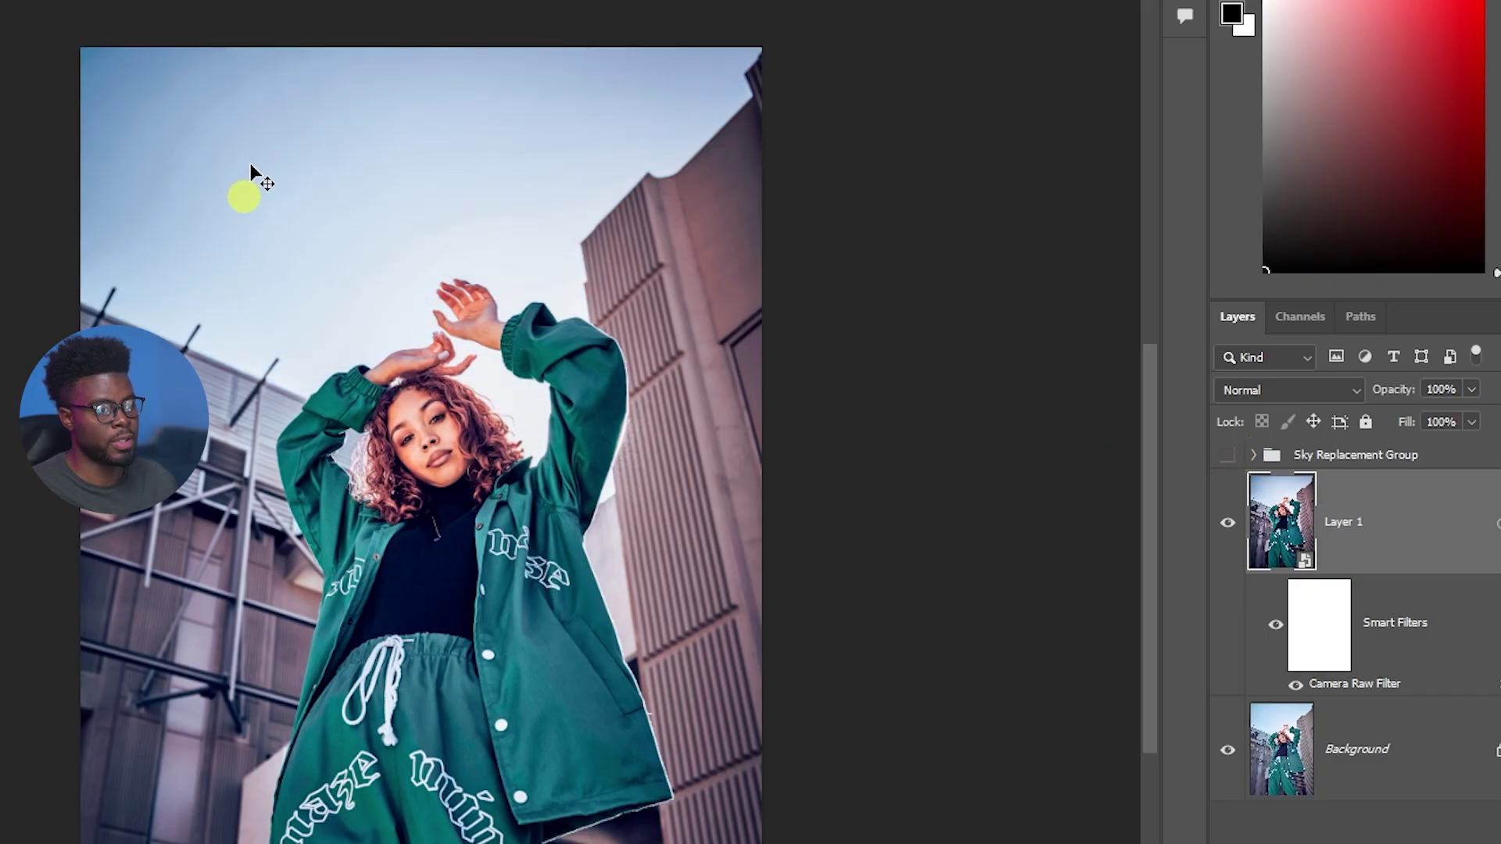